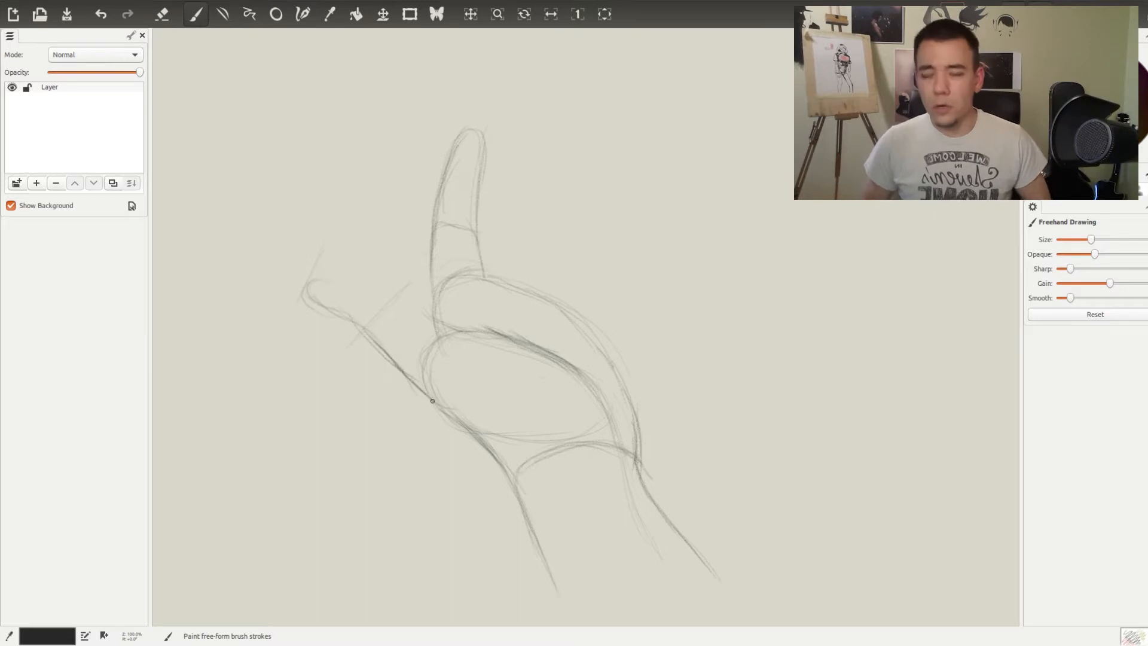
Sketch the thumb's upper contour and firm up the raised index finger and thumb outlines with joint creases and a thumbnail.
{"action": "mouse_move", "coordinate": [377, 279]}
{"action": "left_mouse_down"}
{"action": "mouse_move", "coordinate": [340, 313]}
{"action": "mouse_move", "coordinate": [334, 272]}
{"action": "mouse_move", "coordinate": [493, 332]}
{"action": "left_mouse_up"}
{"action": "left_click_drag", "start_coordinate": [380, 348], "coordinate": [422, 386]}
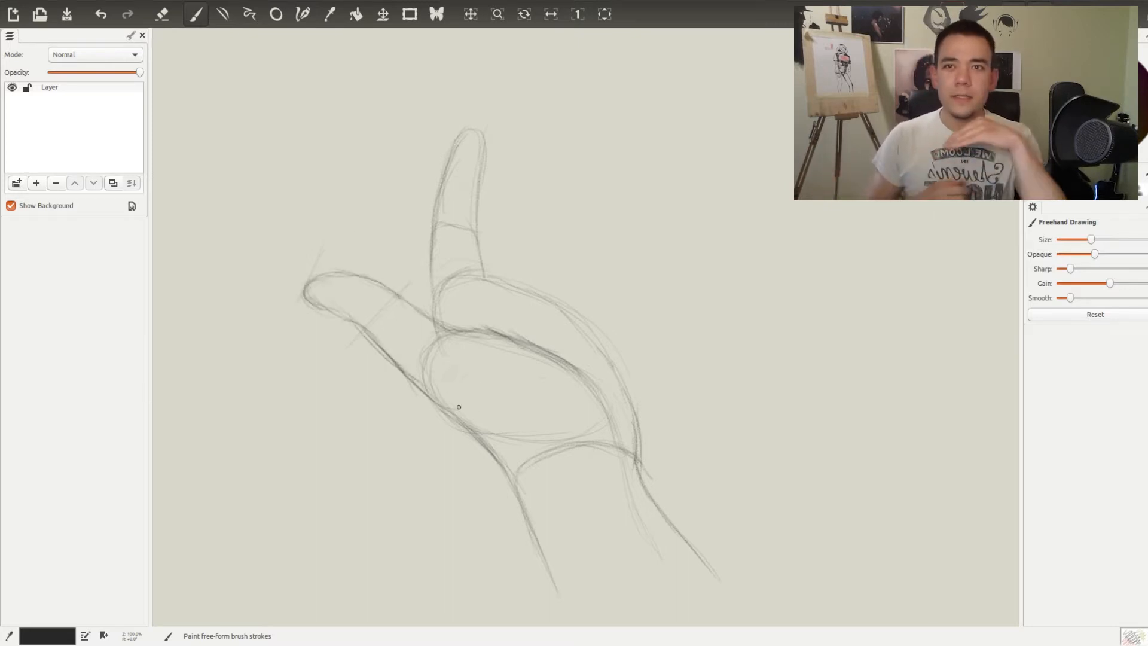
{"action": "mouse_move", "coordinate": [484, 172]}
{"action": "left_mouse_down"}
{"action": "mouse_move", "coordinate": [444, 185]}
{"action": "mouse_move", "coordinate": [435, 331]}
{"action": "left_mouse_up"}
{"action": "mouse_move", "coordinate": [482, 182]}
{"action": "left_mouse_down"}
{"action": "mouse_move", "coordinate": [454, 227]}
{"action": "mouse_move", "coordinate": [483, 266]}
{"action": "mouse_move", "coordinate": [440, 279]}
{"action": "mouse_move", "coordinate": [441, 325]}
{"action": "left_mouse_up"}
{"action": "left_click_drag", "start_coordinate": [360, 329], "coordinate": [411, 379]}
{"action": "left_click_drag", "start_coordinate": [326, 273], "coordinate": [310, 277]}
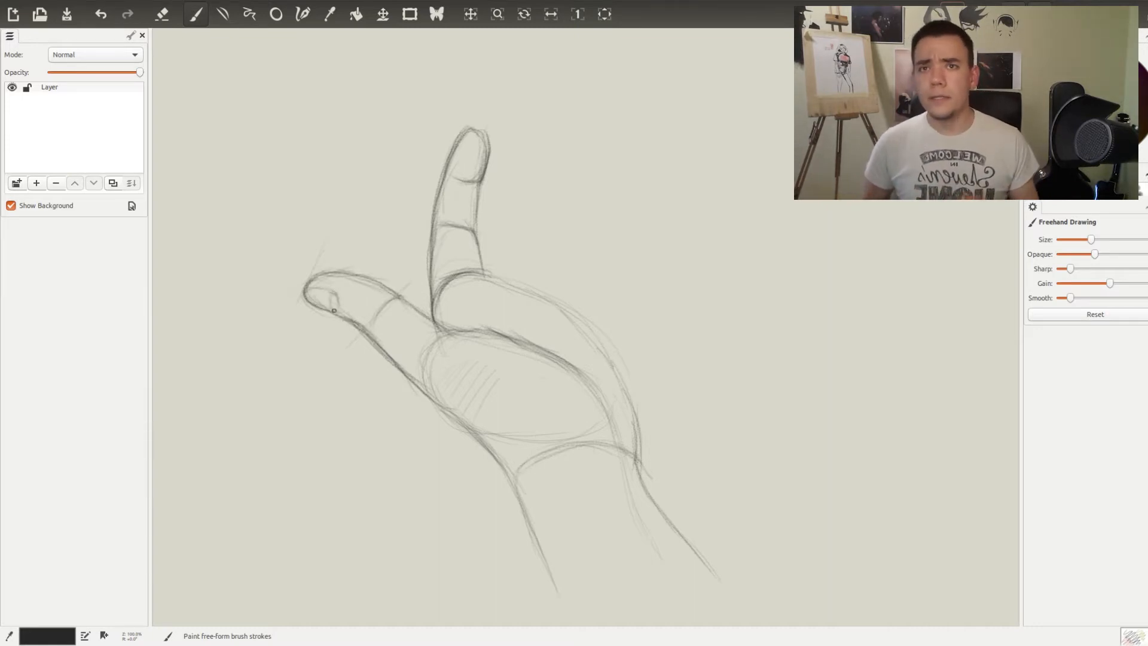
Strengthen the wrist and forearm lines and build up the oval thumb mound with rounded contour strokes.
{"action": "mouse_move", "coordinate": [410, 381]}
{"action": "left_mouse_down"}
{"action": "mouse_move", "coordinate": [490, 428]}
{"action": "mouse_move", "coordinate": [419, 377]}
{"action": "mouse_move", "coordinate": [493, 434]}
{"action": "mouse_move", "coordinate": [538, 551]}
{"action": "left_mouse_up"}
{"action": "left_click_drag", "start_coordinate": [526, 470], "coordinate": [604, 445]}
{"action": "left_click_drag", "start_coordinate": [604, 449], "coordinate": [633, 533]}
{"action": "left_click_drag", "start_coordinate": [588, 392], "coordinate": [525, 439]}
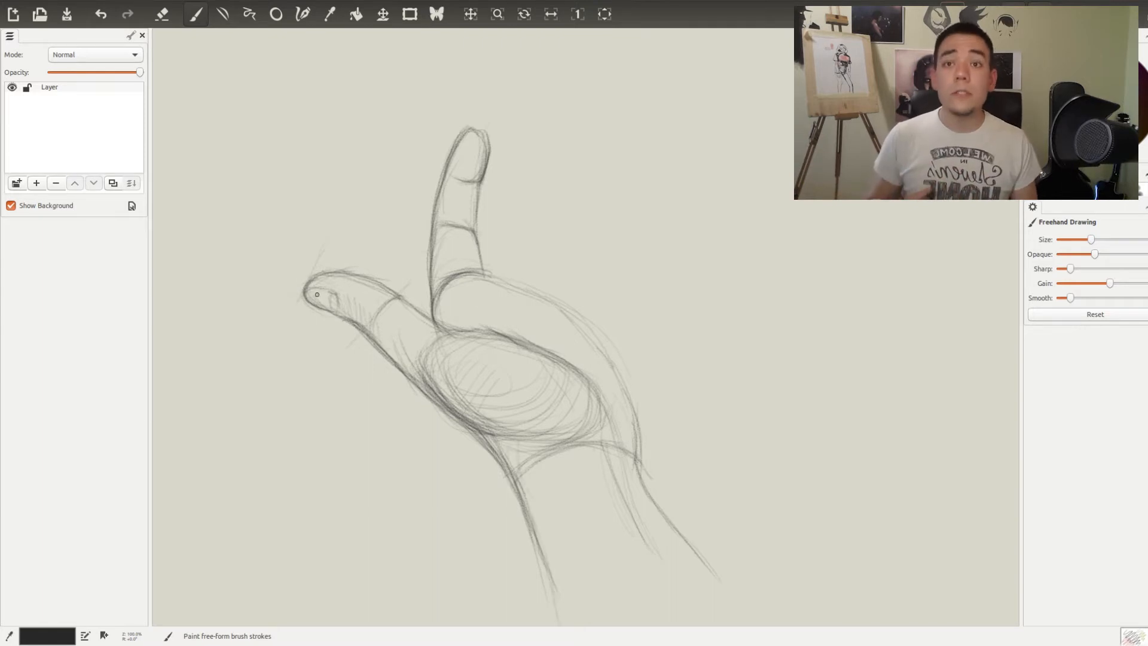
Add curved shading strokes across the thumb and index finger and define the pad at the base of the fingers.
{"action": "left_click_drag", "start_coordinate": [305, 297], "coordinate": [404, 300]}
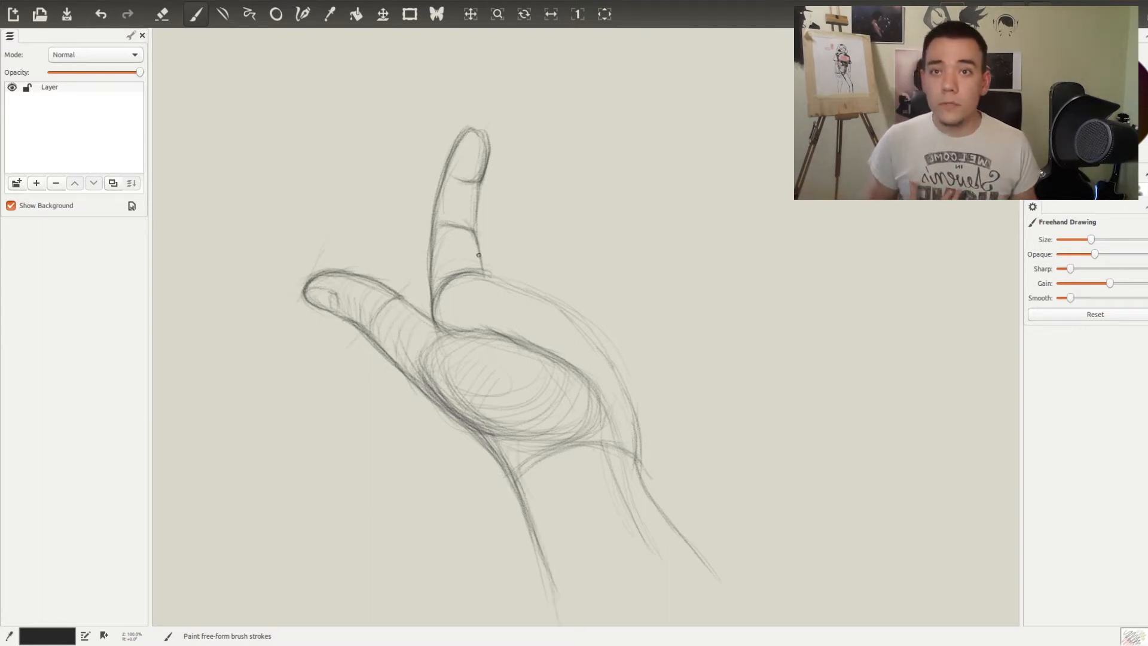
{"action": "mouse_move", "coordinate": [476, 171]}
{"action": "left_mouse_down"}
{"action": "mouse_move", "coordinate": [452, 142]}
{"action": "mouse_move", "coordinate": [428, 317]}
{"action": "left_mouse_up"}
{"action": "mouse_move", "coordinate": [490, 290]}
{"action": "left_mouse_down"}
{"action": "mouse_move", "coordinate": [495, 278]}
{"action": "mouse_move", "coordinate": [598, 347]}
{"action": "left_mouse_up"}
{"action": "left_click_drag", "start_coordinate": [488, 290], "coordinate": [583, 349]}
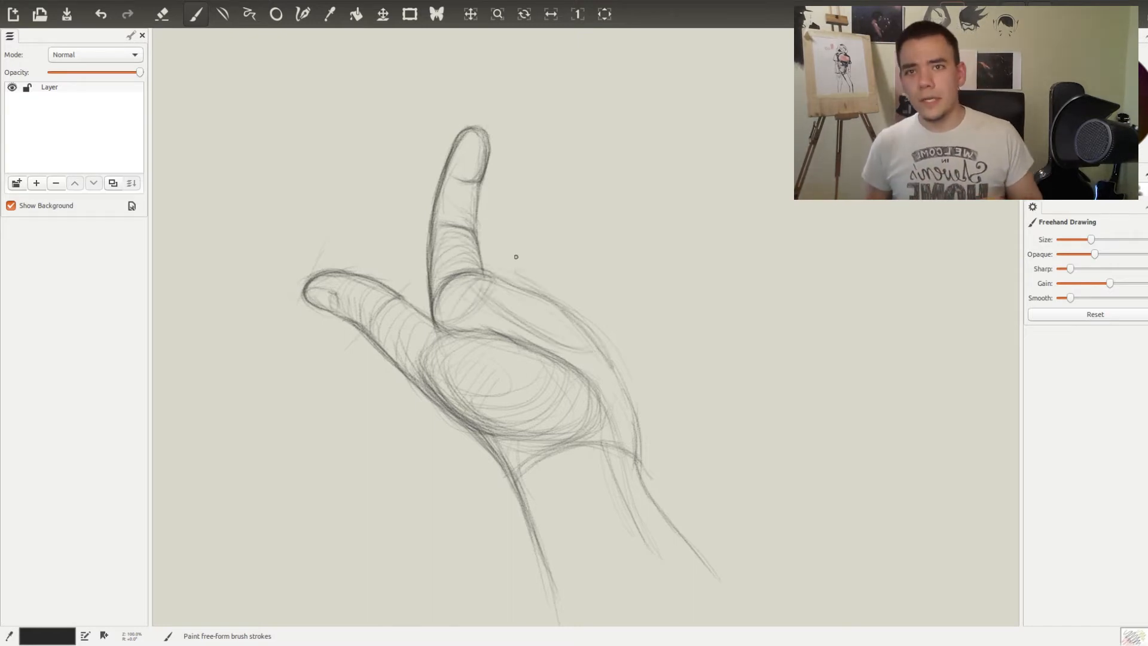
Sketch the first curled finger beside the index finger, with its bent knuckle and folded fingertip.
{"action": "mouse_move", "coordinate": [497, 251]}
{"action": "left_mouse_down"}
{"action": "mouse_move", "coordinate": [615, 323]}
{"action": "mouse_move", "coordinate": [603, 365]}
{"action": "left_mouse_up"}
{"action": "mouse_move", "coordinate": [515, 226]}
{"action": "left_mouse_down"}
{"action": "mouse_move", "coordinate": [543, 231]}
{"action": "mouse_move", "coordinate": [500, 268]}
{"action": "mouse_move", "coordinate": [525, 227]}
{"action": "mouse_move", "coordinate": [556, 276]}
{"action": "mouse_move", "coordinate": [562, 249]}
{"action": "left_mouse_up"}
{"action": "mouse_move", "coordinate": [564, 288]}
{"action": "left_mouse_down"}
{"action": "mouse_move", "coordinate": [560, 250]}
{"action": "mouse_move", "coordinate": [589, 305]}
{"action": "left_mouse_up"}
{"action": "mouse_move", "coordinate": [562, 240]}
{"action": "left_mouse_down"}
{"action": "mouse_move", "coordinate": [532, 288]}
{"action": "mouse_move", "coordinate": [489, 278]}
{"action": "left_mouse_up"}
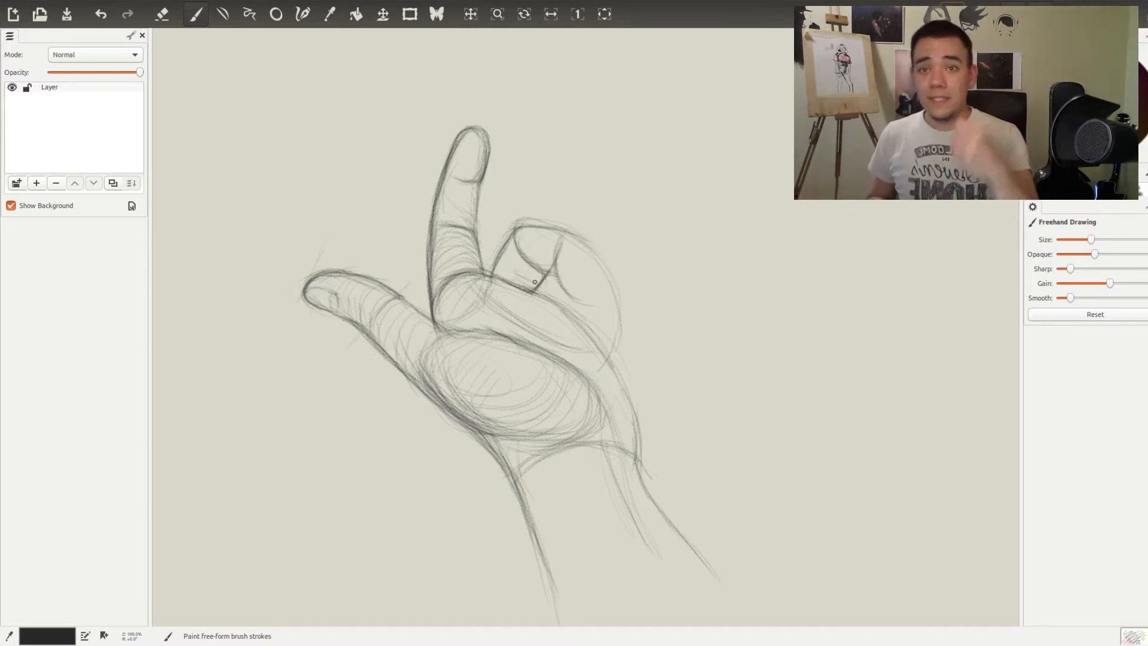
Sketch the remaining curled fingers, overlapping downward from the first one to the outer edge of the palm.
{"action": "left_click_drag", "start_coordinate": [556, 262], "coordinate": [565, 291]}
{"action": "mouse_move", "coordinate": [525, 229]}
{"action": "left_mouse_down"}
{"action": "mouse_move", "coordinate": [584, 240]}
{"action": "mouse_move", "coordinate": [575, 302]}
{"action": "left_mouse_up"}
{"action": "left_click_drag", "start_coordinate": [589, 250], "coordinate": [596, 293]}
{"action": "left_click_drag", "start_coordinate": [577, 270], "coordinate": [591, 293]}
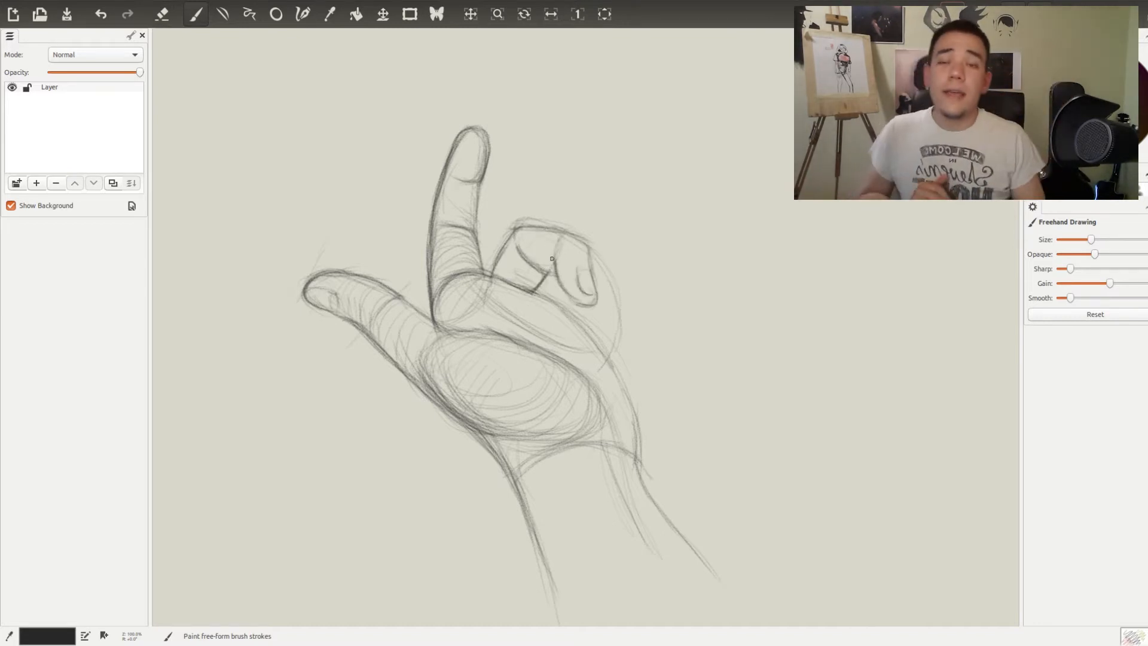
{"action": "mouse_move", "coordinate": [560, 311]}
{"action": "left_mouse_down"}
{"action": "mouse_move", "coordinate": [583, 353]}
{"action": "mouse_move", "coordinate": [604, 291]}
{"action": "mouse_move", "coordinate": [584, 328]}
{"action": "left_mouse_up"}
{"action": "mouse_move", "coordinate": [564, 302]}
{"action": "left_mouse_down"}
{"action": "mouse_move", "coordinate": [571, 350]}
{"action": "mouse_move", "coordinate": [616, 363]}
{"action": "mouse_move", "coordinate": [604, 372]}
{"action": "left_mouse_up"}
Darken the outer edge of the palm, the lower thumb mound contour and the crease above the mound.
{"action": "mouse_move", "coordinate": [629, 423]}
{"action": "left_mouse_down"}
{"action": "mouse_move", "coordinate": [651, 473]}
{"action": "mouse_move", "coordinate": [610, 361]}
{"action": "left_mouse_up"}
{"action": "left_click_drag", "start_coordinate": [635, 458], "coordinate": [603, 434]}
{"action": "mouse_move", "coordinate": [600, 433]}
{"action": "left_mouse_down"}
{"action": "mouse_move", "coordinate": [586, 384]}
{"action": "mouse_move", "coordinate": [500, 437]}
{"action": "left_mouse_up"}
{"action": "left_click_drag", "start_coordinate": [486, 335], "coordinate": [554, 360]}
{"action": "mouse_move", "coordinate": [562, 346]}
{"action": "left_mouse_down"}
{"action": "mouse_move", "coordinate": [501, 310]}
{"action": "mouse_move", "coordinate": [547, 341]}
{"action": "mouse_move", "coordinate": [452, 324]}
{"action": "left_mouse_up"}
Hatch the curled fingers and the palm pad beneath them, and darken the finger edges.
{"action": "left_click_drag", "start_coordinate": [561, 335], "coordinate": [536, 321]}
{"action": "mouse_move", "coordinate": [550, 314]}
{"action": "left_mouse_down"}
{"action": "mouse_move", "coordinate": [508, 305]}
{"action": "mouse_move", "coordinate": [565, 328]}
{"action": "left_mouse_up"}
{"action": "mouse_move", "coordinate": [539, 326]}
{"action": "left_mouse_down"}
{"action": "mouse_move", "coordinate": [562, 339]}
{"action": "mouse_move", "coordinate": [622, 421]}
{"action": "left_mouse_up"}
{"action": "left_click_drag", "start_coordinate": [615, 417], "coordinate": [606, 372]}
{"action": "mouse_move", "coordinate": [602, 328]}
{"action": "left_mouse_down"}
{"action": "mouse_move", "coordinate": [569, 316]}
{"action": "mouse_move", "coordinate": [588, 245]}
{"action": "mouse_move", "coordinate": [590, 272]}
{"action": "left_mouse_up"}
{"action": "mouse_move", "coordinate": [569, 329]}
{"action": "left_mouse_down"}
{"action": "mouse_move", "coordinate": [592, 305]}
{"action": "mouse_move", "coordinate": [607, 320]}
{"action": "left_mouse_up"}
{"action": "left_click_drag", "start_coordinate": [589, 365], "coordinate": [615, 335]}
{"action": "left_click_drag", "start_coordinate": [493, 274], "coordinate": [516, 229]}
Raise the brush's Opaque setting and darken the contours of the index finger, its base pad and the palm crease.
{"action": "left_click", "coordinate": [1113, 254]}
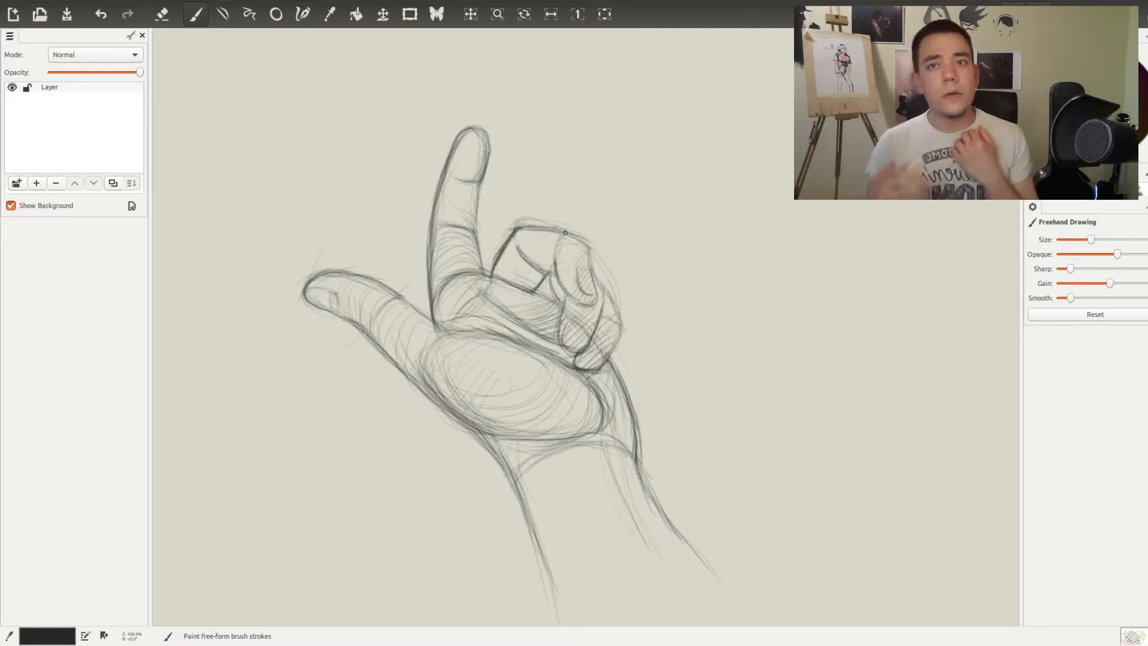
{"action": "mouse_move", "coordinate": [482, 180]}
{"action": "left_mouse_down"}
{"action": "mouse_move", "coordinate": [462, 227]}
{"action": "mouse_move", "coordinate": [483, 274]}
{"action": "left_mouse_up"}
{"action": "mouse_move", "coordinate": [491, 277]}
{"action": "left_mouse_down"}
{"action": "mouse_move", "coordinate": [510, 287]}
{"action": "mouse_move", "coordinate": [434, 311]}
{"action": "left_mouse_up"}
{"action": "left_click_drag", "start_coordinate": [444, 172], "coordinate": [436, 305]}
{"action": "mouse_move", "coordinate": [481, 328]}
{"action": "left_mouse_down"}
{"action": "mouse_move", "coordinate": [564, 358]}
{"action": "mouse_move", "coordinate": [548, 350]}
{"action": "left_mouse_up"}
Hatch the wrist and forearm with lengthwise strokes and reinforce the outer forearm edge.
{"action": "left_click_drag", "start_coordinate": [550, 441], "coordinate": [543, 538]}
{"action": "left_click_drag", "start_coordinate": [529, 463], "coordinate": [527, 524]}
{"action": "mouse_move", "coordinate": [557, 467]}
{"action": "left_mouse_down"}
{"action": "mouse_move", "coordinate": [533, 499]}
{"action": "mouse_move", "coordinate": [561, 571]}
{"action": "left_mouse_up"}
{"action": "left_click_drag", "start_coordinate": [566, 500], "coordinate": [573, 570]}
{"action": "left_click_drag", "start_coordinate": [576, 535], "coordinate": [589, 598]}
{"action": "left_click_drag", "start_coordinate": [612, 441], "coordinate": [638, 516]}
{"action": "left_click_drag", "start_coordinate": [614, 464], "coordinate": [633, 538]}
{"action": "left_click_drag", "start_coordinate": [650, 507], "coordinate": [724, 581]}
Darken the outer palm edge, the palm crease and the outline of the lowest curled fingertips.
{"action": "left_click_drag", "start_coordinate": [639, 360], "coordinate": [610, 455]}
{"action": "mouse_move", "coordinate": [589, 351]}
{"action": "left_mouse_down"}
{"action": "mouse_move", "coordinate": [570, 373]}
{"action": "mouse_move", "coordinate": [548, 354]}
{"action": "left_mouse_up"}
{"action": "mouse_move", "coordinate": [571, 365]}
{"action": "left_mouse_down"}
{"action": "mouse_move", "coordinate": [509, 337]}
{"action": "mouse_move", "coordinate": [542, 352]}
{"action": "left_mouse_up"}
{"action": "left_click_drag", "start_coordinate": [566, 315], "coordinate": [560, 352]}
{"action": "left_click_drag", "start_coordinate": [562, 356], "coordinate": [581, 350]}
{"action": "left_click_drag", "start_coordinate": [575, 324], "coordinate": [587, 335]}
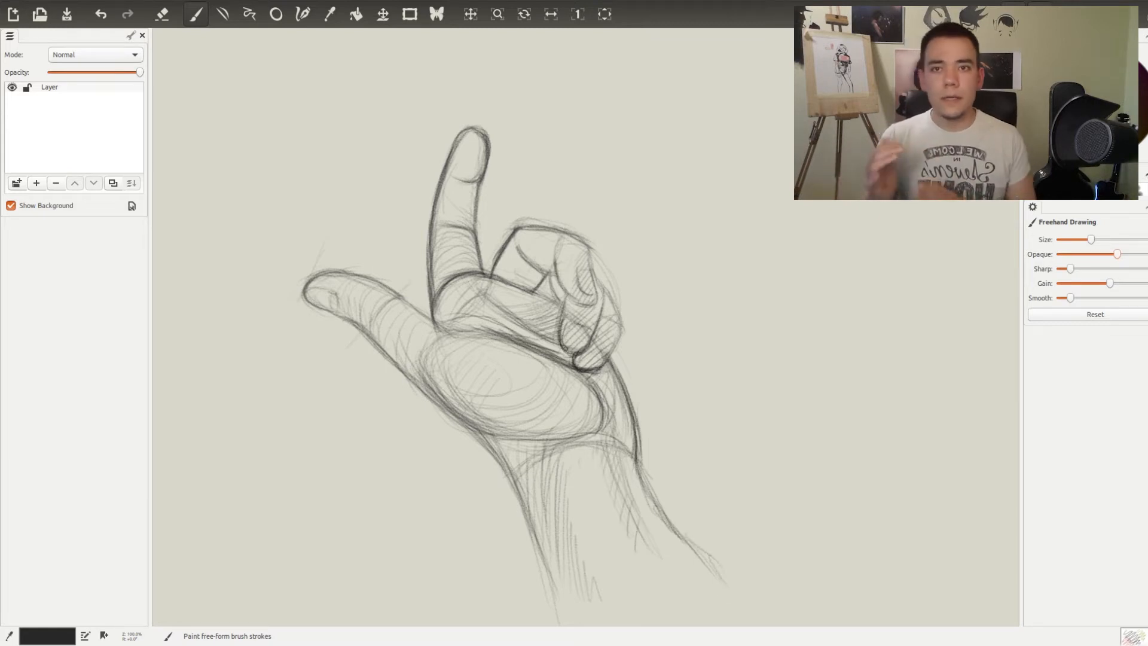
Hatch the shadow side of the thumb with short curved strokes and darken the thumb tip's outline.
{"action": "mouse_move", "coordinate": [385, 311]}
{"action": "left_mouse_down"}
{"action": "mouse_move", "coordinate": [373, 352]}
{"action": "mouse_move", "coordinate": [390, 365]}
{"action": "left_mouse_up"}
{"action": "left_click_drag", "start_coordinate": [410, 339], "coordinate": [403, 373]}
{"action": "left_click_drag", "start_coordinate": [418, 356], "coordinate": [426, 395]}
{"action": "left_click_drag", "start_coordinate": [425, 386], "coordinate": [439, 405]}
{"action": "left_click_drag", "start_coordinate": [310, 290], "coordinate": [337, 309]}
{"action": "left_click_drag", "start_coordinate": [308, 300], "coordinate": [358, 326]}
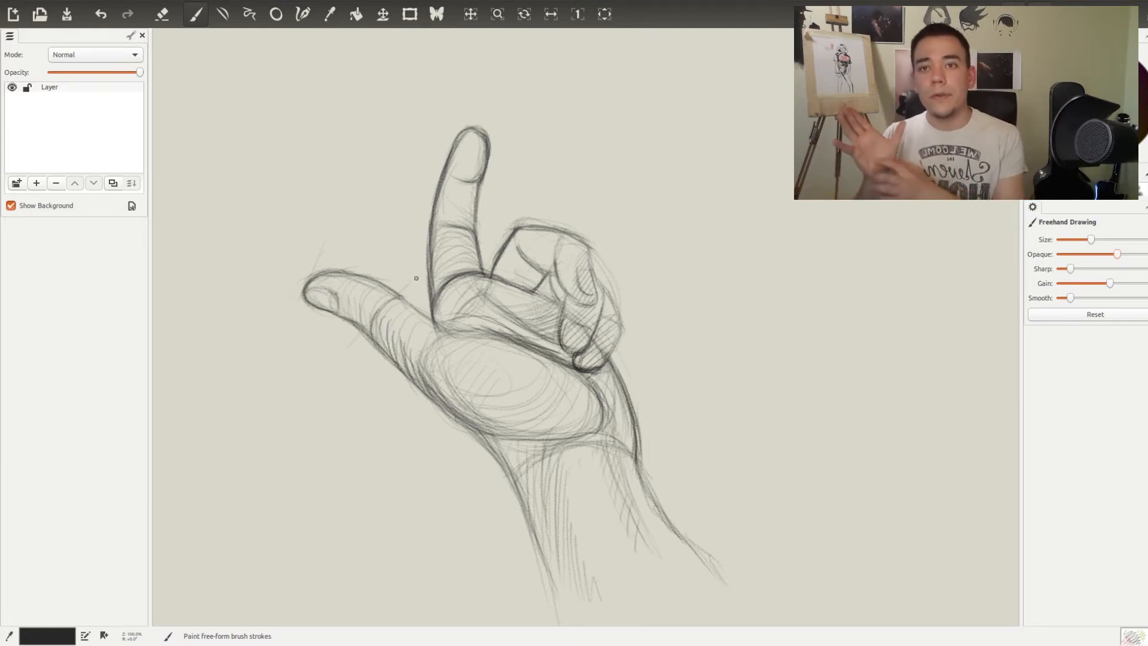
Shade the first curled finger and darken the index fingertip and the folded finger's edge.
{"action": "mouse_move", "coordinate": [520, 255]}
{"action": "left_mouse_down"}
{"action": "mouse_move", "coordinate": [535, 278]}
{"action": "mouse_move", "coordinate": [526, 281]}
{"action": "mouse_move", "coordinate": [556, 264]}
{"action": "mouse_move", "coordinate": [568, 280]}
{"action": "left_mouse_up"}
{"action": "left_click_drag", "start_coordinate": [473, 130], "coordinate": [481, 178]}
{"action": "left_click_drag", "start_coordinate": [565, 294], "coordinate": [564, 354]}
Darken the outer wrist contour and add curved cross-contour strokes around the forearm down to its end.
{"action": "left_click_drag", "start_coordinate": [635, 464], "coordinate": [661, 517]}
{"action": "left_click_drag", "start_coordinate": [595, 437], "coordinate": [688, 541]}
{"action": "left_click_drag", "start_coordinate": [542, 490], "coordinate": [589, 454]}
{"action": "left_click_drag", "start_coordinate": [559, 548], "coordinate": [631, 490]}
{"action": "left_click_drag", "start_coordinate": [564, 579], "coordinate": [639, 514]}
{"action": "left_click_drag", "start_coordinate": [566, 598], "coordinate": [643, 534]}
{"action": "left_click_drag", "start_coordinate": [581, 574], "coordinate": [700, 538]}
{"action": "left_click_drag", "start_coordinate": [583, 619], "coordinate": [691, 545]}
{"action": "left_click_drag", "start_coordinate": [592, 625], "coordinate": [708, 559]}
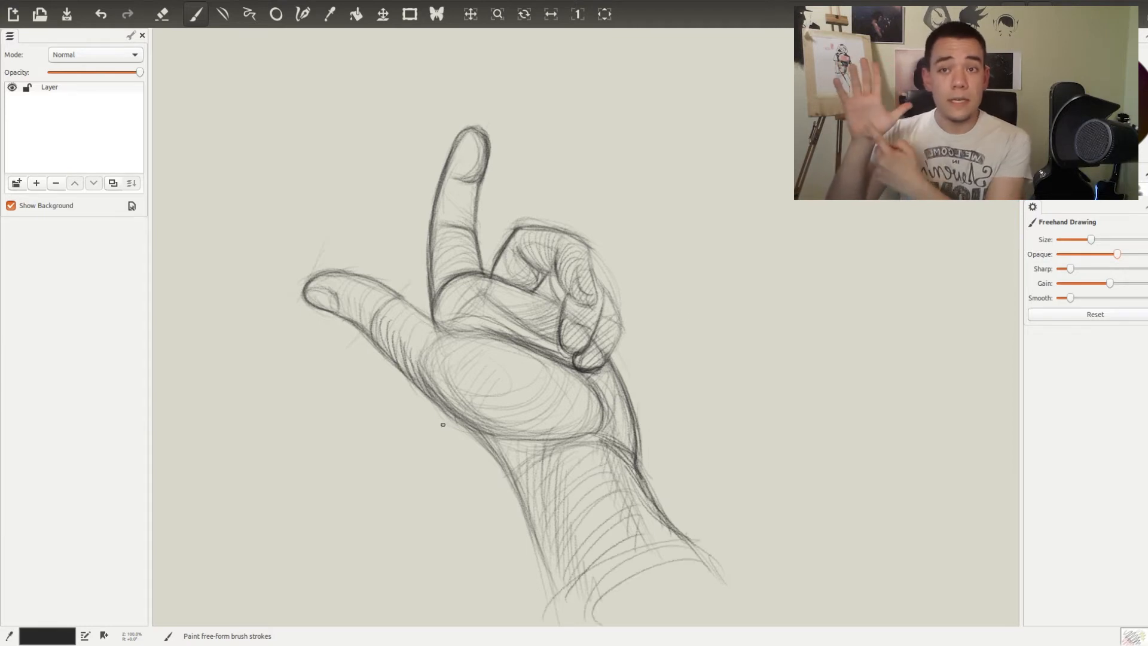
Refine the thumb's upper contour from the tip into the palm crease above the thumb mound.
{"action": "left_click_drag", "start_coordinate": [376, 314], "coordinate": [371, 331]}
{"action": "key", "text": "e"}
{"action": "left_click_drag", "start_coordinate": [381, 282], "coordinate": [424, 315]}
{"action": "left_click_drag", "start_coordinate": [347, 274], "coordinate": [397, 299]}
{"action": "mouse_move", "coordinate": [385, 288]}
{"action": "left_mouse_down"}
{"action": "mouse_move", "coordinate": [438, 325]}
{"action": "mouse_move", "coordinate": [499, 335]}
{"action": "left_mouse_up"}
{"action": "key", "text": "2"}
{"action": "key", "text": "1"}
{"action": "left_click_drag", "start_coordinate": [480, 287], "coordinate": [443, 325]}
{"action": "key", "text": "ctrl+z"}
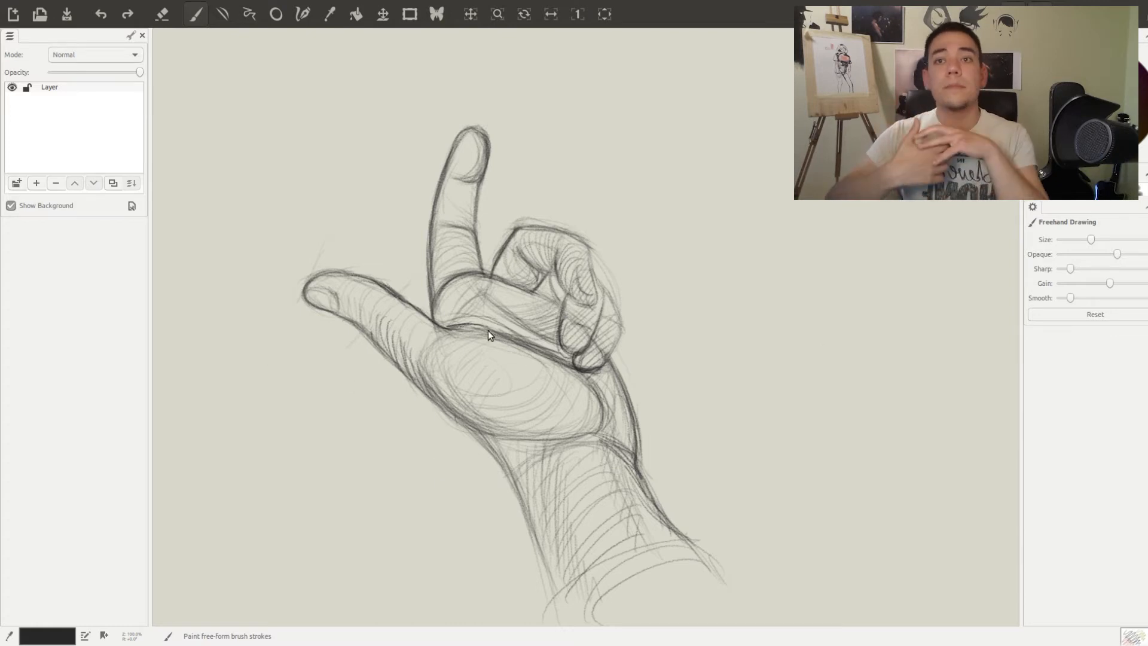
{"action": "left_click", "coordinate": [467, 351]}
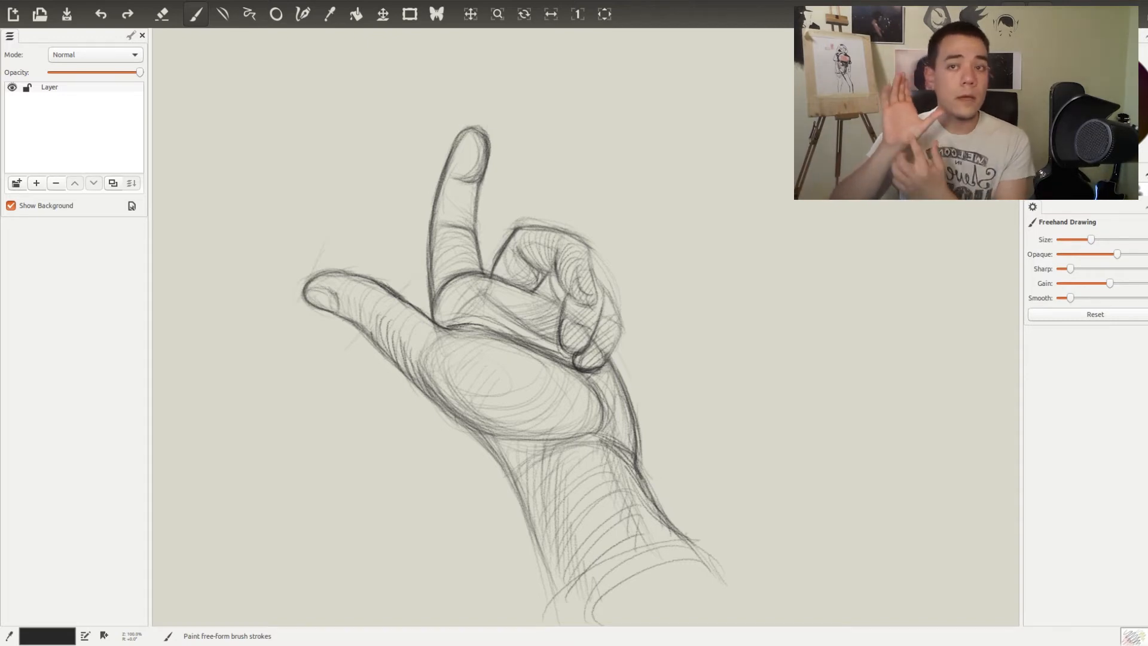
Start a second hand on the empty canvas beside the first, sketching its palm pads, thumb mound and forearm lines.
{"action": "mouse_move", "coordinate": [705, 234]}
{"action": "left_mouse_down"}
{"action": "mouse_move", "coordinate": [321, 213]}
{"action": "mouse_move", "coordinate": [317, 249]}
{"action": "mouse_move", "coordinate": [346, 243]}
{"action": "left_mouse_up"}
{"action": "left_click_drag", "start_coordinate": [416, 290], "coordinate": [448, 410]}
{"action": "left_click_drag", "start_coordinate": [409, 302], "coordinate": [456, 399]}
{"action": "mouse_move", "coordinate": [411, 308]}
{"action": "left_mouse_down"}
{"action": "mouse_move", "coordinate": [447, 383]}
{"action": "mouse_move", "coordinate": [514, 347]}
{"action": "mouse_move", "coordinate": [528, 377]}
{"action": "mouse_move", "coordinate": [431, 389]}
{"action": "mouse_move", "coordinate": [472, 418]}
{"action": "left_mouse_up"}
{"action": "mouse_move", "coordinate": [424, 383]}
{"action": "left_mouse_down"}
{"action": "mouse_move", "coordinate": [461, 469]}
{"action": "mouse_move", "coordinate": [541, 554]}
{"action": "left_mouse_up"}
{"action": "mouse_move", "coordinate": [426, 299]}
{"action": "left_mouse_down"}
{"action": "mouse_move", "coordinate": [536, 275]}
{"action": "mouse_move", "coordinate": [602, 413]}
{"action": "mouse_move", "coordinate": [520, 405]}
{"action": "mouse_move", "coordinate": [561, 296]}
{"action": "mouse_move", "coordinate": [505, 259]}
{"action": "mouse_move", "coordinate": [429, 278]}
{"action": "mouse_move", "coordinate": [494, 328]}
{"action": "mouse_move", "coordinate": [533, 415]}
{"action": "mouse_move", "coordinate": [566, 400]}
{"action": "mouse_move", "coordinate": [538, 419]}
{"action": "left_mouse_up"}
{"action": "left_click_drag", "start_coordinate": [594, 336], "coordinate": [682, 491]}
{"action": "mouse_move", "coordinate": [436, 279]}
{"action": "left_mouse_down"}
{"action": "mouse_move", "coordinate": [525, 273]}
{"action": "mouse_move", "coordinate": [542, 340]}
{"action": "left_mouse_up"}
{"action": "left_click_drag", "start_coordinate": [433, 296], "coordinate": [436, 377]}
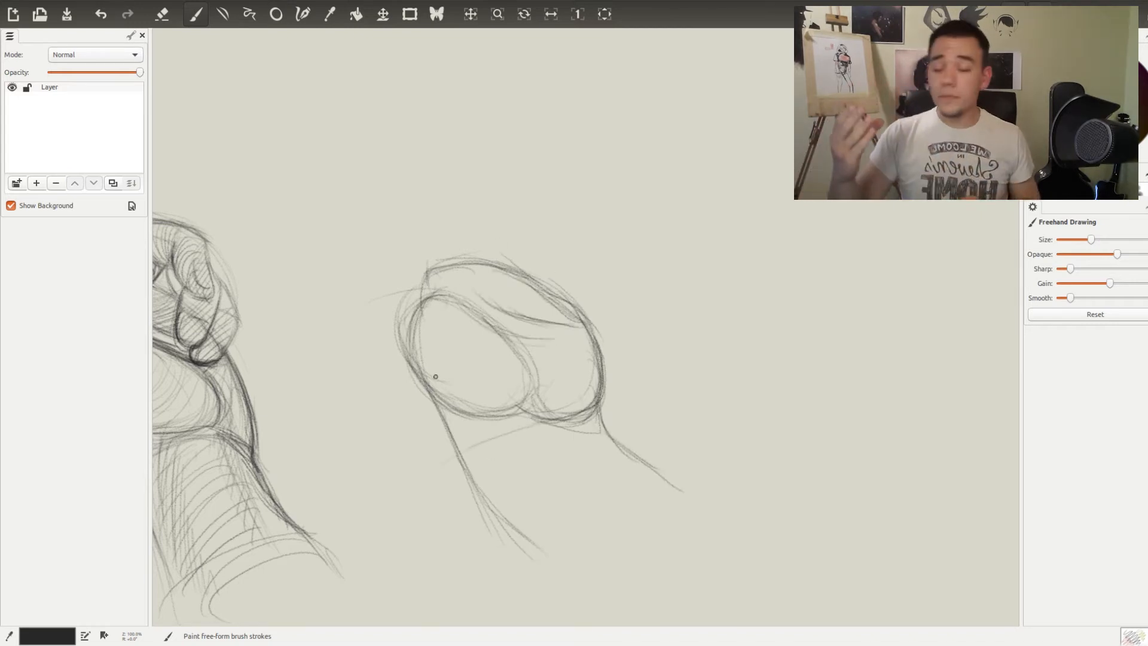
Sketch the second hand's upright thumb with its joint, and hatch the thumb, thumb mound and wrist.
{"action": "left_click_drag", "start_coordinate": [386, 311], "coordinate": [422, 378]}
{"action": "key", "text": "ctrl+z"}
{"action": "left_click_drag", "start_coordinate": [400, 254], "coordinate": [382, 282]}
{"action": "left_click_drag", "start_coordinate": [390, 216], "coordinate": [433, 293]}
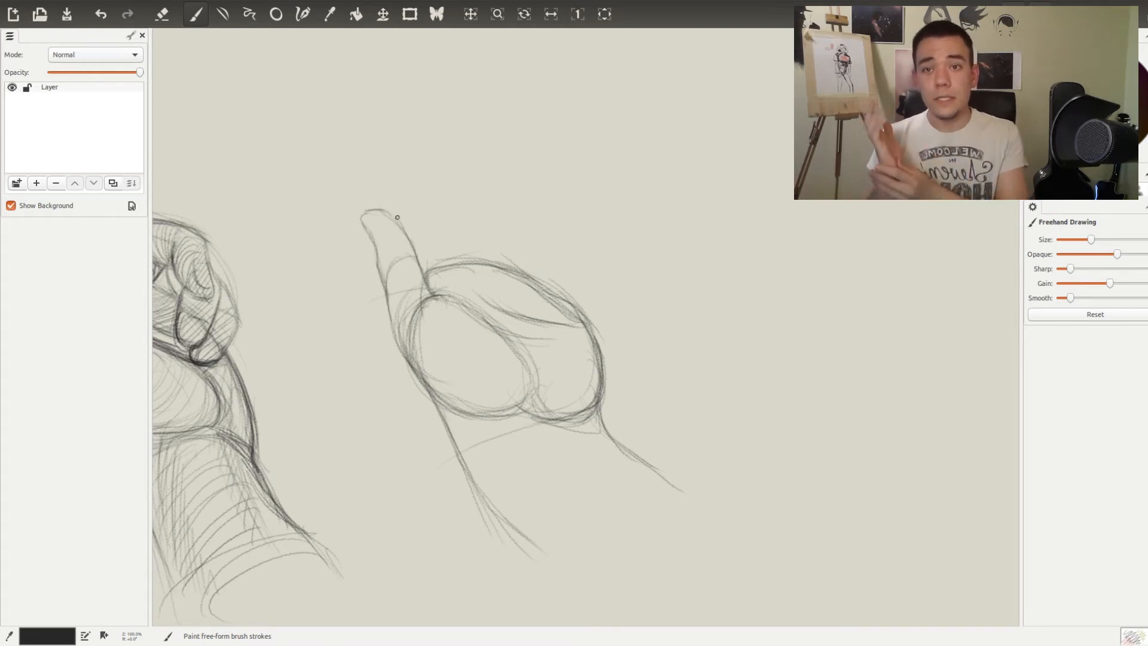
{"action": "left_click_drag", "start_coordinate": [369, 211], "coordinate": [396, 310]}
{"action": "left_click_drag", "start_coordinate": [376, 233], "coordinate": [407, 242]}
{"action": "mouse_move", "coordinate": [420, 316]}
{"action": "left_mouse_down"}
{"action": "mouse_move", "coordinate": [464, 343]}
{"action": "mouse_move", "coordinate": [515, 529]}
{"action": "left_mouse_up"}
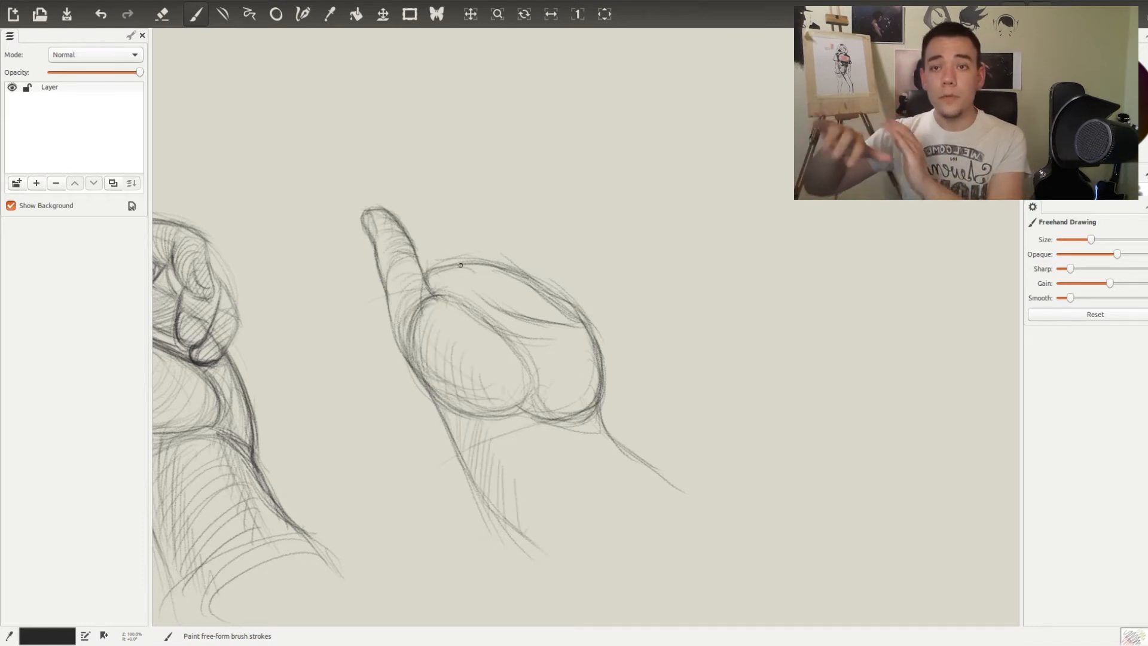
Draw horizontal finger-length guide lines above the second hand's palm and sketch its index finger against them.
{"action": "left_click_drag", "start_coordinate": [426, 285], "coordinate": [458, 169]}
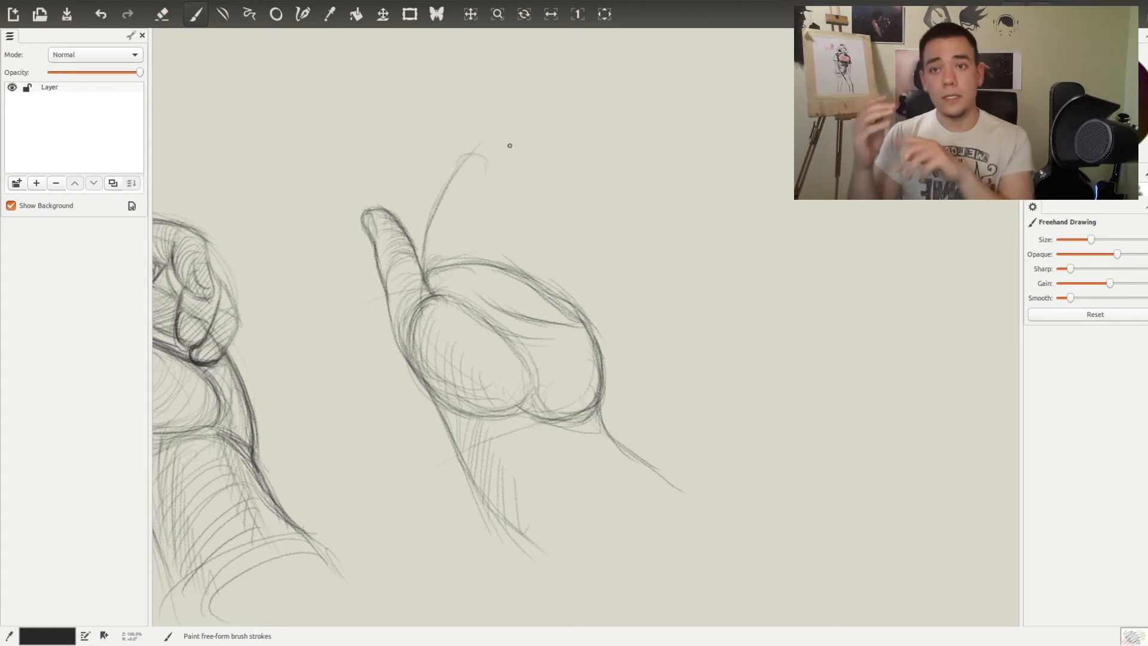
{"action": "left_click_drag", "start_coordinate": [388, 154], "coordinate": [538, 148]}
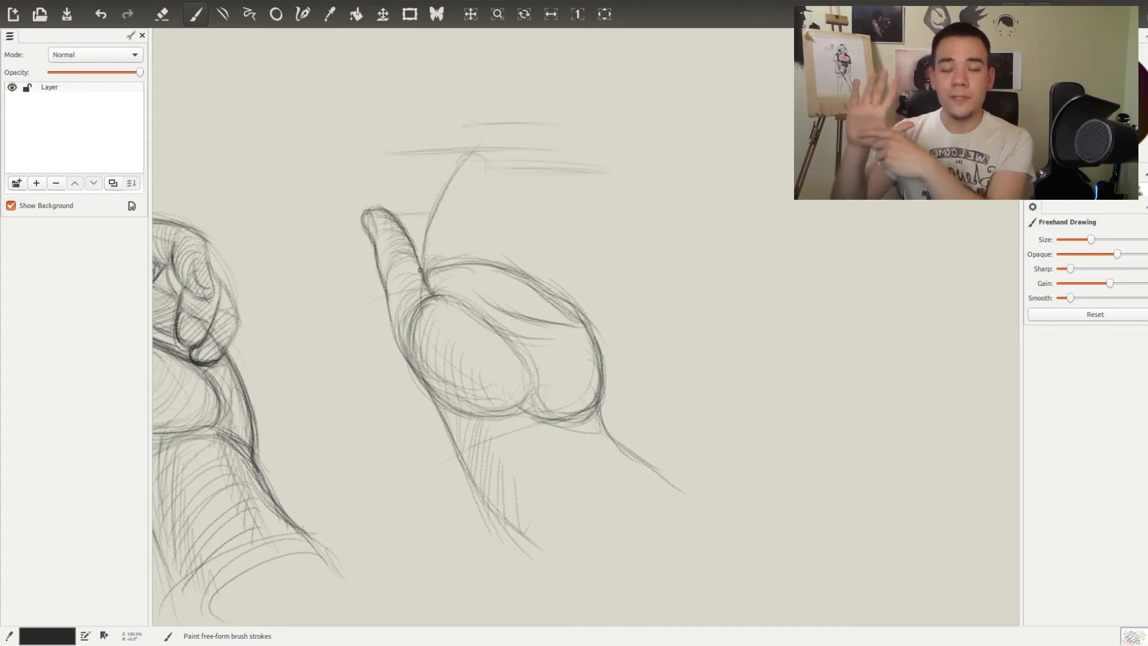
{"action": "left_click_drag", "start_coordinate": [472, 247], "coordinate": [595, 245]}
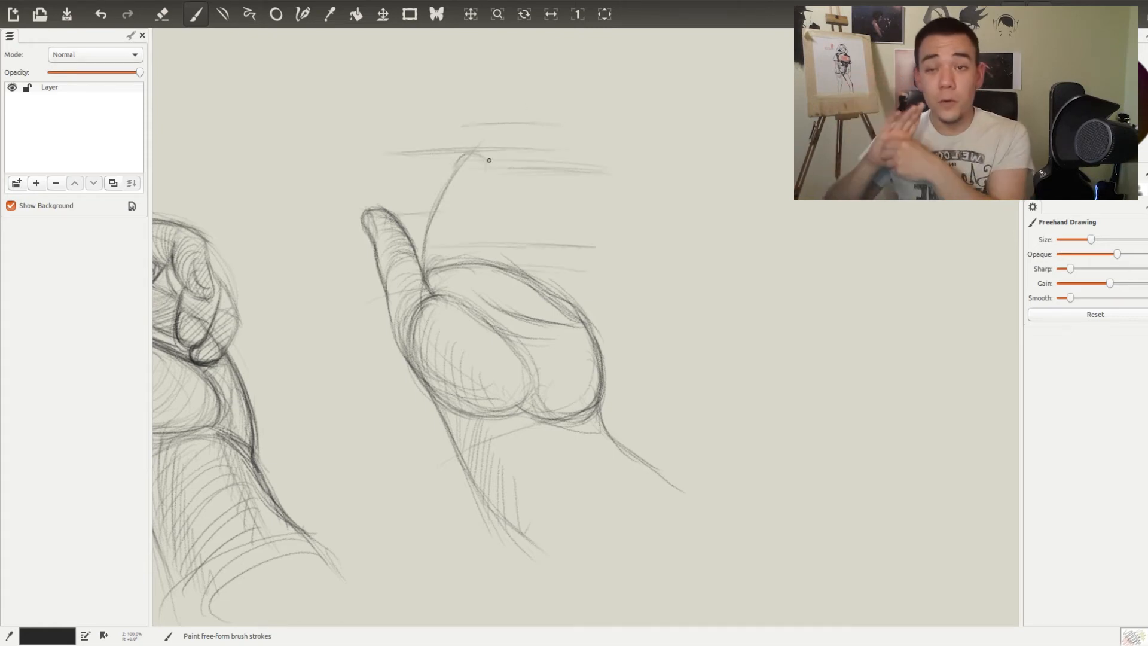
{"action": "left_click_drag", "start_coordinate": [490, 160], "coordinate": [465, 259]}
{"action": "mouse_move", "coordinate": [468, 156]}
{"action": "left_mouse_down"}
{"action": "mouse_move", "coordinate": [428, 229]}
{"action": "mouse_move", "coordinate": [470, 267]}
{"action": "left_mouse_up"}
{"action": "left_click_drag", "start_coordinate": [476, 187], "coordinate": [452, 263]}
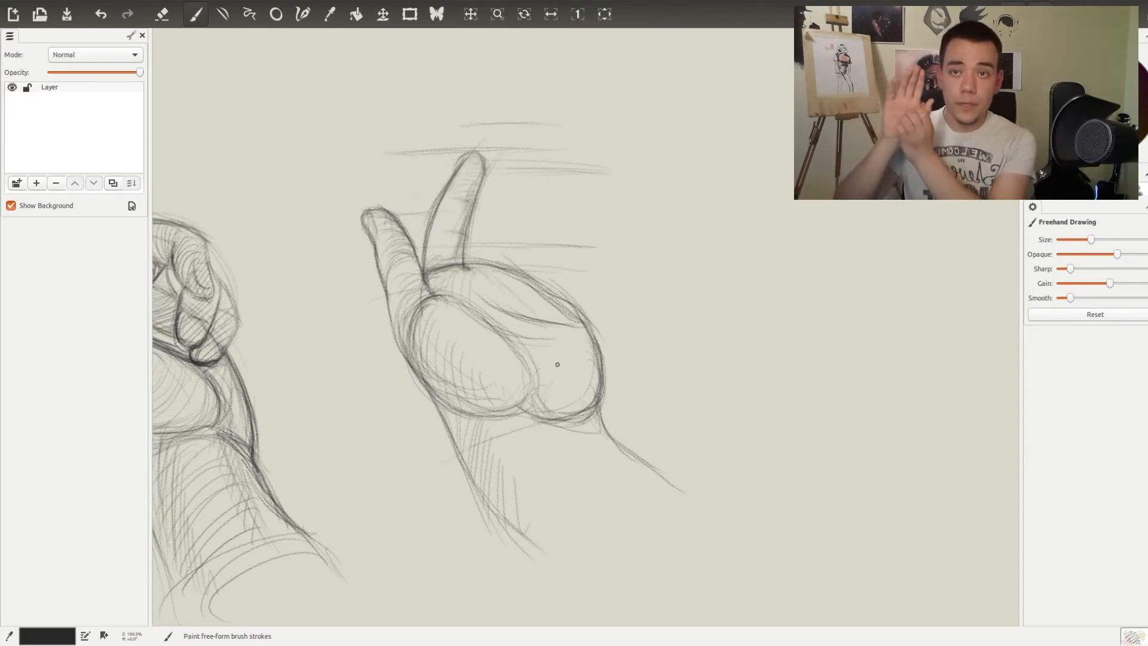
Shade the thumb mound, darken the index finger, and sketch the second hand's middle finger up to the highest guide line.
{"action": "left_click_drag", "start_coordinate": [504, 386], "coordinate": [501, 340]}
{"action": "left_click_drag", "start_coordinate": [526, 408], "coordinate": [506, 353]}
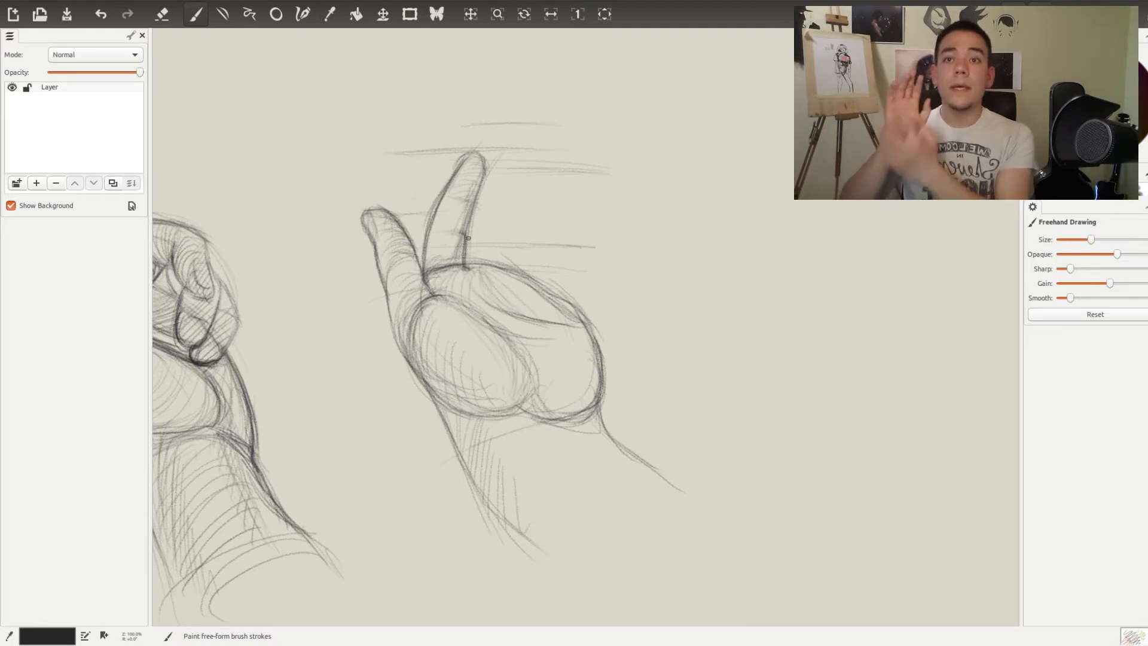
{"action": "mouse_move", "coordinate": [481, 154]}
{"action": "left_mouse_down"}
{"action": "mouse_move", "coordinate": [437, 209]}
{"action": "mouse_move", "coordinate": [424, 286]}
{"action": "left_mouse_up"}
{"action": "left_click_drag", "start_coordinate": [438, 245], "coordinate": [466, 232]}
{"action": "mouse_move", "coordinate": [439, 264]}
{"action": "left_mouse_down"}
{"action": "mouse_move", "coordinate": [473, 233]}
{"action": "mouse_move", "coordinate": [485, 156]}
{"action": "mouse_move", "coordinate": [517, 170]}
{"action": "mouse_move", "coordinate": [507, 262]}
{"action": "left_mouse_up"}
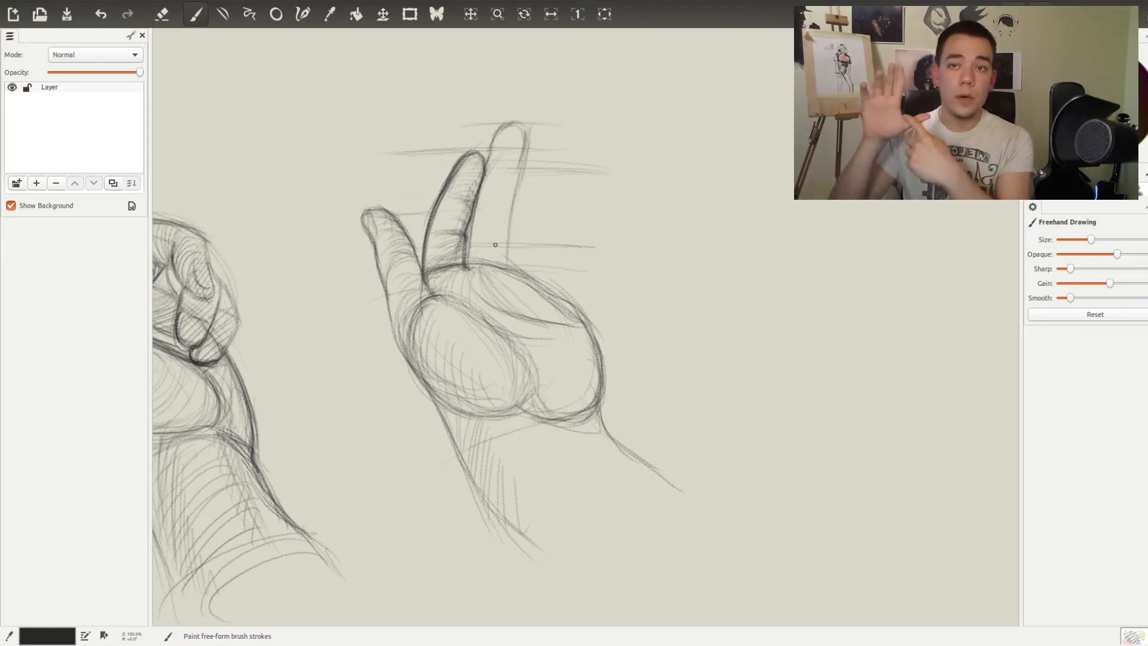
Sketch the second hand's ring finger with its segments and the bent little finger beside it.
{"action": "mouse_move", "coordinate": [512, 199]}
{"action": "left_mouse_down"}
{"action": "mouse_move", "coordinate": [500, 275]}
{"action": "mouse_move", "coordinate": [534, 289]}
{"action": "left_mouse_up"}
{"action": "mouse_move", "coordinate": [522, 156]}
{"action": "left_mouse_down"}
{"action": "mouse_move", "coordinate": [554, 170]}
{"action": "mouse_move", "coordinate": [522, 228]}
{"action": "mouse_move", "coordinate": [566, 197]}
{"action": "mouse_move", "coordinate": [559, 177]}
{"action": "mouse_move", "coordinate": [520, 257]}
{"action": "mouse_move", "coordinate": [552, 239]}
{"action": "mouse_move", "coordinate": [547, 197]}
{"action": "mouse_move", "coordinate": [559, 192]}
{"action": "mouse_move", "coordinate": [539, 186]}
{"action": "left_mouse_up"}
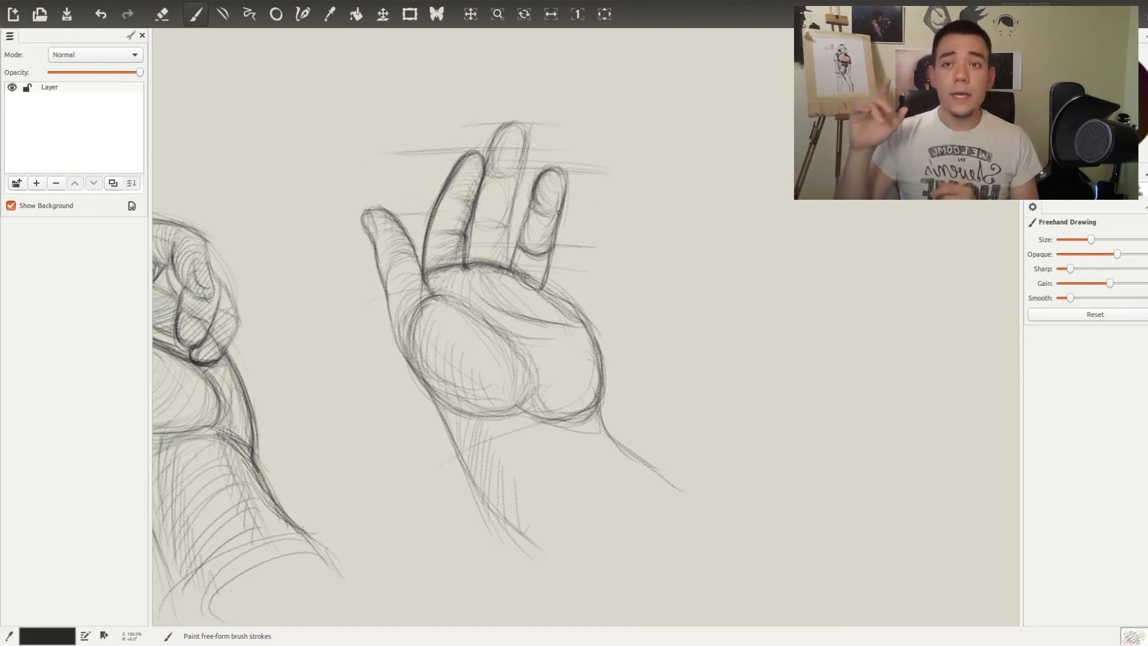
{"action": "mouse_move", "coordinate": [550, 260]}
{"action": "left_mouse_down"}
{"action": "mouse_move", "coordinate": [577, 269]}
{"action": "mouse_move", "coordinate": [583, 290]}
{"action": "mouse_move", "coordinate": [590, 281]}
{"action": "mouse_move", "coordinate": [586, 305]}
{"action": "left_mouse_up"}
{"action": "mouse_move", "coordinate": [549, 258]}
{"action": "left_mouse_down"}
{"action": "mouse_move", "coordinate": [580, 266]}
{"action": "mouse_move", "coordinate": [585, 309]}
{"action": "left_mouse_up"}
Hatch the second hand's fingers, outer palm and wrist, and darken the contour beneath the palm and thumb mound.
{"action": "mouse_move", "coordinate": [572, 364]}
{"action": "left_mouse_down"}
{"action": "mouse_move", "coordinate": [568, 394]}
{"action": "mouse_move", "coordinate": [556, 329]}
{"action": "mouse_move", "coordinate": [440, 275]}
{"action": "mouse_move", "coordinate": [479, 323]}
{"action": "left_mouse_up"}
{"action": "mouse_move", "coordinate": [491, 200]}
{"action": "left_mouse_down"}
{"action": "mouse_move", "coordinate": [501, 224]}
{"action": "mouse_move", "coordinate": [515, 143]}
{"action": "mouse_move", "coordinate": [553, 198]}
{"action": "mouse_move", "coordinate": [541, 254]}
{"action": "left_mouse_up"}
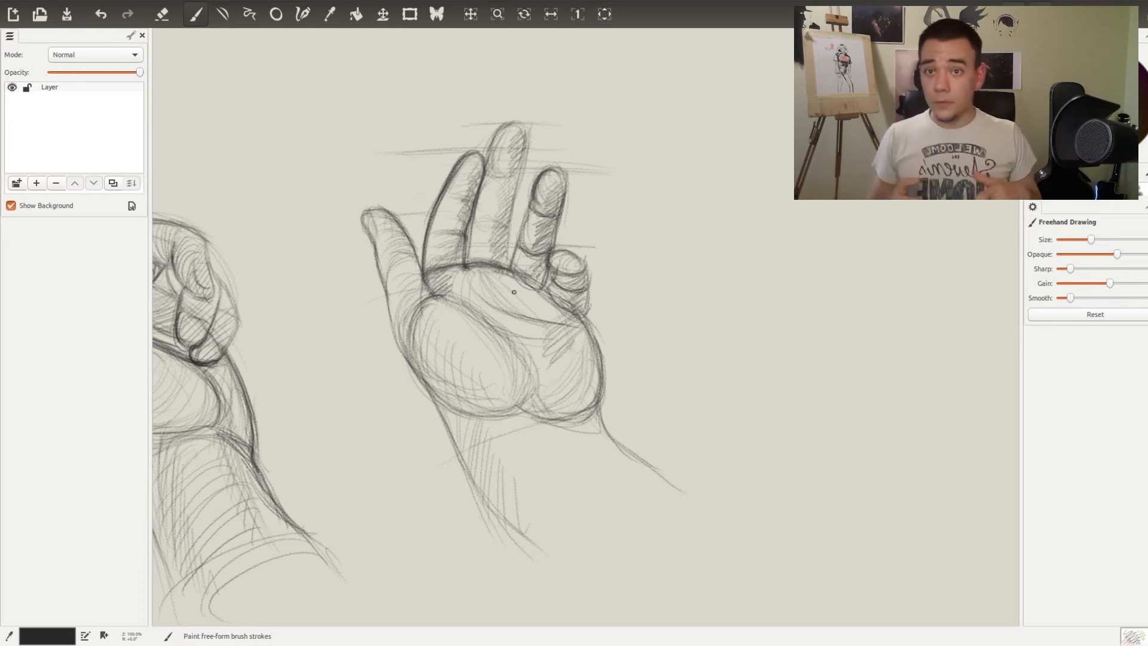
{"action": "left_click_drag", "start_coordinate": [556, 317], "coordinate": [574, 350]}
{"action": "mouse_move", "coordinate": [472, 422]}
{"action": "left_mouse_down"}
{"action": "mouse_move", "coordinate": [487, 456]}
{"action": "mouse_move", "coordinate": [595, 420]}
{"action": "left_mouse_up"}
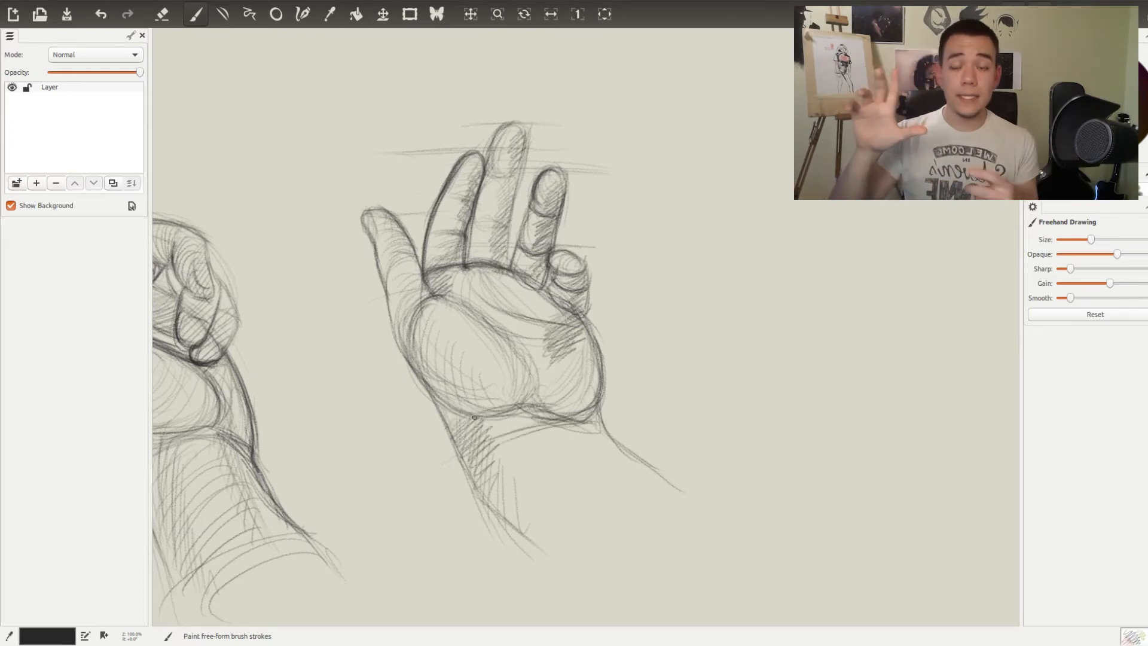
{"action": "mouse_move", "coordinate": [471, 415]}
{"action": "left_mouse_down"}
{"action": "mouse_move", "coordinate": [530, 407]}
{"action": "mouse_move", "coordinate": [455, 304]}
{"action": "left_mouse_up"}
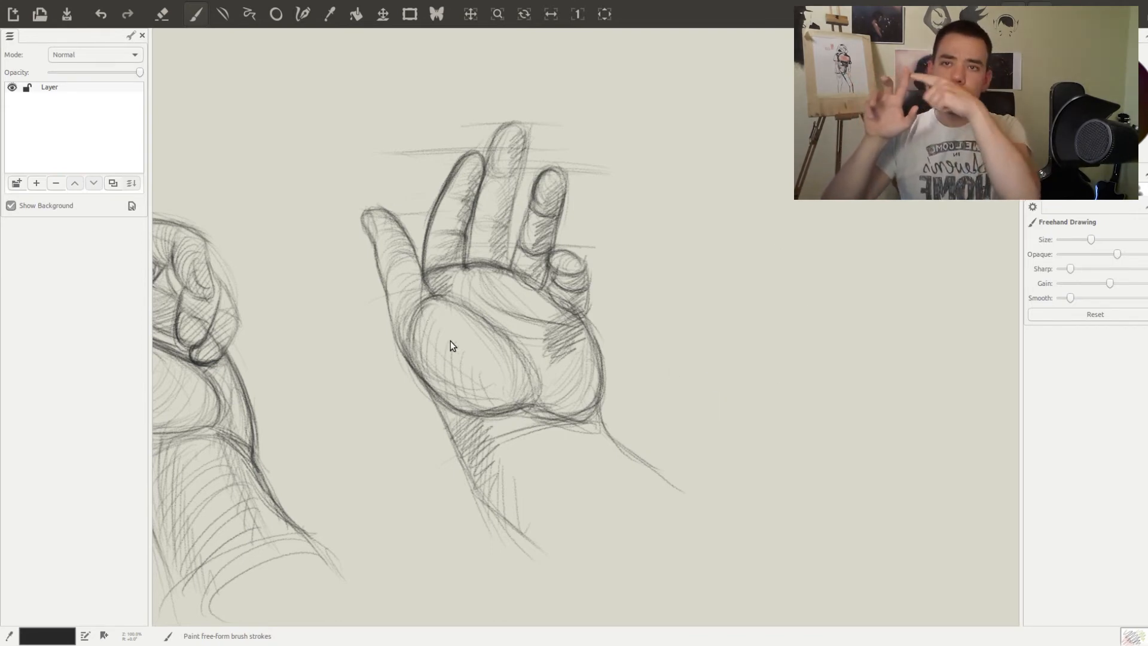
Start a third hand on empty canvas beside the second, sketching the rounded thumb mound and lower palm edge.
{"action": "key", "text": "space"}
{"action": "left_click_drag", "start_coordinate": [930, 328], "coordinate": [537, 418]}
{"action": "mouse_move", "coordinate": [478, 370]}
{"action": "left_mouse_down"}
{"action": "mouse_move", "coordinate": [456, 410]}
{"action": "mouse_move", "coordinate": [597, 440]}
{"action": "left_mouse_up"}
{"action": "left_click_drag", "start_coordinate": [596, 439], "coordinate": [518, 467]}
{"action": "left_click_drag", "start_coordinate": [454, 410], "coordinate": [595, 445]}
{"action": "left_click_drag", "start_coordinate": [597, 444], "coordinate": [473, 483]}
Sketch the third hand's outer palm contour, with its arched upper edge, straight back edge and angled wrist line.
{"action": "left_click_drag", "start_coordinate": [412, 328], "coordinate": [448, 391]}
{"action": "left_click_drag", "start_coordinate": [411, 326], "coordinate": [577, 261]}
{"action": "left_click_drag", "start_coordinate": [417, 350], "coordinate": [452, 397]}
{"action": "left_click_drag", "start_coordinate": [433, 302], "coordinate": [581, 263]}
{"action": "left_click_drag", "start_coordinate": [510, 371], "coordinate": [589, 455]}
{"action": "mouse_move", "coordinate": [410, 335]}
{"action": "left_mouse_down"}
{"action": "mouse_move", "coordinate": [438, 400]}
{"action": "mouse_move", "coordinate": [602, 259]}
{"action": "mouse_move", "coordinate": [635, 314]}
{"action": "left_mouse_up"}
{"action": "left_click_drag", "start_coordinate": [545, 246], "coordinate": [669, 345]}
{"action": "left_click_drag", "start_coordinate": [675, 327], "coordinate": [622, 409]}
{"action": "mouse_move", "coordinate": [665, 341]}
{"action": "left_mouse_down"}
{"action": "mouse_move", "coordinate": [603, 427]}
{"action": "mouse_move", "coordinate": [601, 455]}
{"action": "left_mouse_up"}
Define the pad at the base of the third hand's fingers and draw the two forearm lines from the wrist.
{"action": "left_click_drag", "start_coordinate": [421, 359], "coordinate": [503, 259]}
{"action": "mouse_move", "coordinate": [392, 341]}
{"action": "left_mouse_down"}
{"action": "mouse_move", "coordinate": [590, 269]}
{"action": "mouse_move", "coordinate": [676, 353]}
{"action": "left_mouse_up"}
{"action": "left_click_drag", "start_coordinate": [565, 264], "coordinate": [454, 329]}
{"action": "left_click_drag", "start_coordinate": [571, 293], "coordinate": [442, 358]}
{"action": "left_click_drag", "start_coordinate": [664, 332], "coordinate": [793, 376]}
{"action": "left_click_drag", "start_coordinate": [591, 464], "coordinate": [753, 538]}
{"action": "left_click_drag", "start_coordinate": [849, 386], "coordinate": [879, 387]}
Draw the third hand's extended thumb from the palm edge, with a vertical guide line at its tip.
{"action": "mouse_move", "coordinate": [419, 326]}
{"action": "left_mouse_down"}
{"action": "mouse_move", "coordinate": [455, 424]}
{"action": "mouse_move", "coordinate": [409, 424]}
{"action": "left_mouse_up"}
{"action": "left_click_drag", "start_coordinate": [484, 384], "coordinate": [356, 428]}
{"action": "mouse_move", "coordinate": [328, 348]}
{"action": "left_mouse_down"}
{"action": "mouse_move", "coordinate": [329, 465]}
{"action": "mouse_move", "coordinate": [438, 418]}
{"action": "left_mouse_up"}
{"action": "left_click_drag", "start_coordinate": [328, 439], "coordinate": [439, 473]}
{"action": "mouse_move", "coordinate": [441, 455]}
{"action": "left_mouse_down"}
{"action": "mouse_move", "coordinate": [475, 478]}
{"action": "mouse_move", "coordinate": [522, 468]}
{"action": "mouse_move", "coordinate": [472, 478]}
{"action": "left_mouse_up"}
{"action": "left_click_drag", "start_coordinate": [407, 446], "coordinate": [429, 474]}
{"action": "left_click_drag", "start_coordinate": [389, 466], "coordinate": [328, 454]}
Darken the third hand's thumb outline and hatch the shadow at its base beside the thumb mound.
{"action": "left_click_drag", "start_coordinate": [339, 468], "coordinate": [458, 479]}
{"action": "mouse_move", "coordinate": [430, 421]}
{"action": "left_mouse_down"}
{"action": "mouse_move", "coordinate": [326, 461]}
{"action": "mouse_move", "coordinate": [451, 423]}
{"action": "mouse_move", "coordinate": [459, 467]}
{"action": "left_mouse_up"}
{"action": "mouse_move", "coordinate": [383, 465]}
{"action": "left_mouse_down"}
{"action": "mouse_move", "coordinate": [334, 470]}
{"action": "mouse_move", "coordinate": [452, 472]}
{"action": "left_mouse_up"}
{"action": "mouse_move", "coordinate": [374, 424]}
{"action": "left_mouse_down"}
{"action": "mouse_move", "coordinate": [451, 409]}
{"action": "mouse_move", "coordinate": [478, 479]}
{"action": "left_mouse_up"}
{"action": "mouse_move", "coordinate": [483, 439]}
{"action": "left_mouse_down"}
{"action": "mouse_move", "coordinate": [464, 414]}
{"action": "mouse_move", "coordinate": [483, 439]}
{"action": "left_mouse_up"}
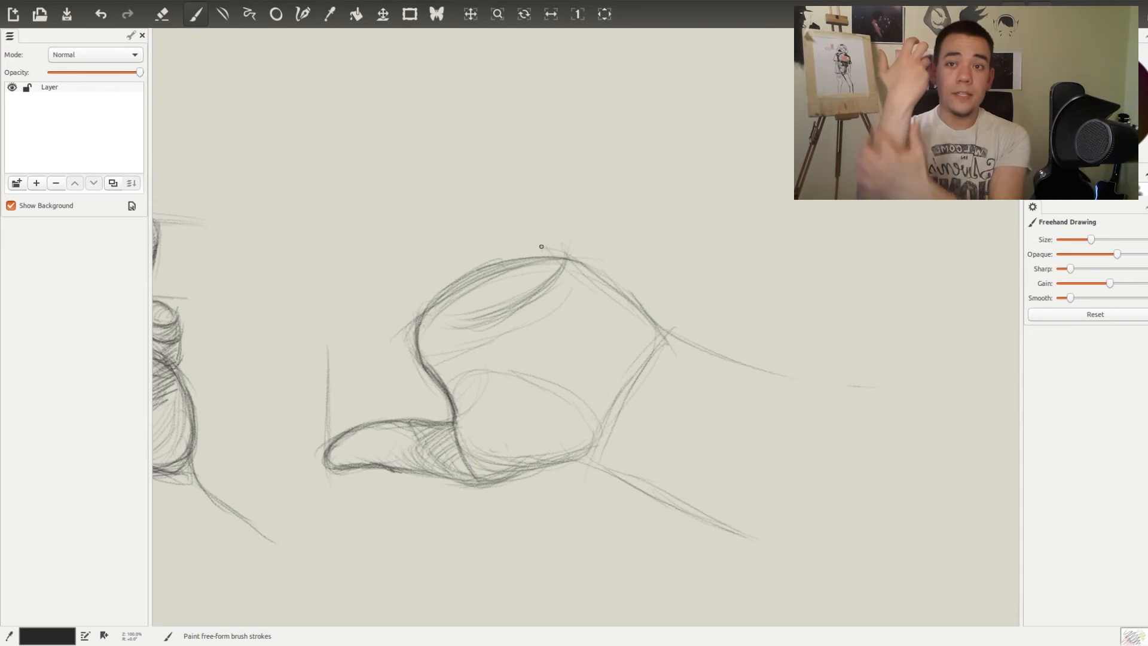
Sketch the third hand's little finger folded down over the palm, with a rounded fingertip above the thumb mound.
{"action": "mouse_move", "coordinate": [604, 283]}
{"action": "left_mouse_down"}
{"action": "mouse_move", "coordinate": [531, 238]}
{"action": "mouse_move", "coordinate": [499, 294]}
{"action": "left_mouse_up"}
{"action": "mouse_move", "coordinate": [525, 238]}
{"action": "left_mouse_down"}
{"action": "mouse_move", "coordinate": [502, 257]}
{"action": "mouse_move", "coordinate": [519, 354]}
{"action": "left_mouse_up"}
{"action": "left_click_drag", "start_coordinate": [505, 297], "coordinate": [525, 371]}
{"action": "left_click_drag", "start_coordinate": [424, 405], "coordinate": [566, 364]}
{"action": "left_click_drag", "start_coordinate": [502, 298], "coordinate": [529, 369]}
{"action": "mouse_move", "coordinate": [545, 259]}
{"action": "left_mouse_down"}
{"action": "mouse_move", "coordinate": [554, 341]}
{"action": "mouse_move", "coordinate": [529, 372]}
{"action": "left_mouse_up"}
Darken the little finger's outline and knuckle, connect it to the back of the hand, and shade its base.
{"action": "left_click_drag", "start_coordinate": [525, 237], "coordinate": [501, 280]}
{"action": "mouse_move", "coordinate": [522, 263]}
{"action": "left_mouse_down"}
{"action": "mouse_move", "coordinate": [510, 305]}
{"action": "mouse_move", "coordinate": [529, 370]}
{"action": "left_mouse_up"}
{"action": "mouse_move", "coordinate": [533, 261]}
{"action": "left_mouse_down"}
{"action": "mouse_move", "coordinate": [545, 274]}
{"action": "mouse_move", "coordinate": [550, 248]}
{"action": "left_mouse_up"}
{"action": "left_click_drag", "start_coordinate": [529, 237], "coordinate": [610, 275]}
{"action": "left_click_drag", "start_coordinate": [571, 257], "coordinate": [550, 283]}
{"action": "left_click_drag", "start_coordinate": [497, 309], "coordinate": [449, 324]}
{"action": "mouse_move", "coordinate": [544, 287]}
{"action": "left_mouse_down"}
{"action": "mouse_move", "coordinate": [519, 311]}
{"action": "mouse_move", "coordinate": [533, 368]}
{"action": "mouse_move", "coordinate": [550, 346]}
{"action": "mouse_move", "coordinate": [527, 362]}
{"action": "left_mouse_up"}
Add guide lines for the knuckles and draw the third hand's ring finger curled over the palm edge.
{"action": "left_click_drag", "start_coordinate": [506, 256], "coordinate": [477, 250]}
{"action": "mouse_move", "coordinate": [560, 238]}
{"action": "left_mouse_down"}
{"action": "mouse_move", "coordinate": [439, 249]}
{"action": "mouse_move", "coordinate": [510, 234]}
{"action": "mouse_move", "coordinate": [421, 244]}
{"action": "left_mouse_up"}
{"action": "mouse_move", "coordinate": [430, 204]}
{"action": "left_mouse_down"}
{"action": "mouse_move", "coordinate": [427, 302]}
{"action": "mouse_move", "coordinate": [460, 328]}
{"action": "mouse_move", "coordinate": [473, 316]}
{"action": "mouse_move", "coordinate": [469, 241]}
{"action": "mouse_move", "coordinate": [458, 248]}
{"action": "mouse_move", "coordinate": [465, 275]}
{"action": "mouse_move", "coordinate": [454, 257]}
{"action": "mouse_move", "coordinate": [487, 256]}
{"action": "mouse_move", "coordinate": [473, 288]}
{"action": "mouse_move", "coordinate": [500, 273]}
{"action": "left_mouse_up"}
{"action": "mouse_move", "coordinate": [441, 306]}
{"action": "left_mouse_down"}
{"action": "mouse_move", "coordinate": [459, 320]}
{"action": "mouse_move", "coordinate": [446, 284]}
{"action": "left_mouse_up"}
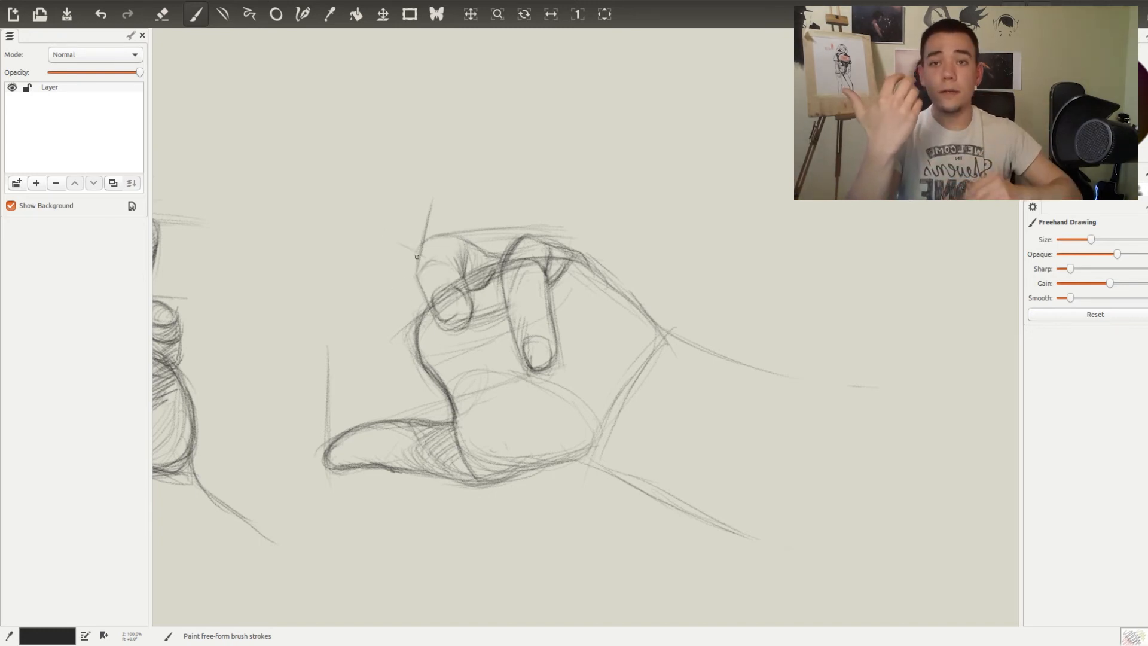
Draw the third hand's index and middle fingers reaching forward, and shade them and the ring finger.
{"action": "mouse_move", "coordinate": [337, 261]}
{"action": "left_mouse_down"}
{"action": "mouse_move", "coordinate": [326, 284]}
{"action": "mouse_move", "coordinate": [398, 358]}
{"action": "mouse_move", "coordinate": [317, 317]}
{"action": "mouse_move", "coordinate": [421, 318]}
{"action": "mouse_move", "coordinate": [291, 287]}
{"action": "mouse_move", "coordinate": [415, 360]}
{"action": "mouse_move", "coordinate": [395, 305]}
{"action": "mouse_move", "coordinate": [417, 319]}
{"action": "mouse_move", "coordinate": [322, 281]}
{"action": "mouse_move", "coordinate": [418, 302]}
{"action": "mouse_move", "coordinate": [329, 260]}
{"action": "mouse_move", "coordinate": [359, 280]}
{"action": "mouse_move", "coordinate": [355, 247]}
{"action": "mouse_move", "coordinate": [335, 277]}
{"action": "mouse_move", "coordinate": [380, 274]}
{"action": "mouse_move", "coordinate": [416, 302]}
{"action": "mouse_move", "coordinate": [412, 281]}
{"action": "left_mouse_up"}
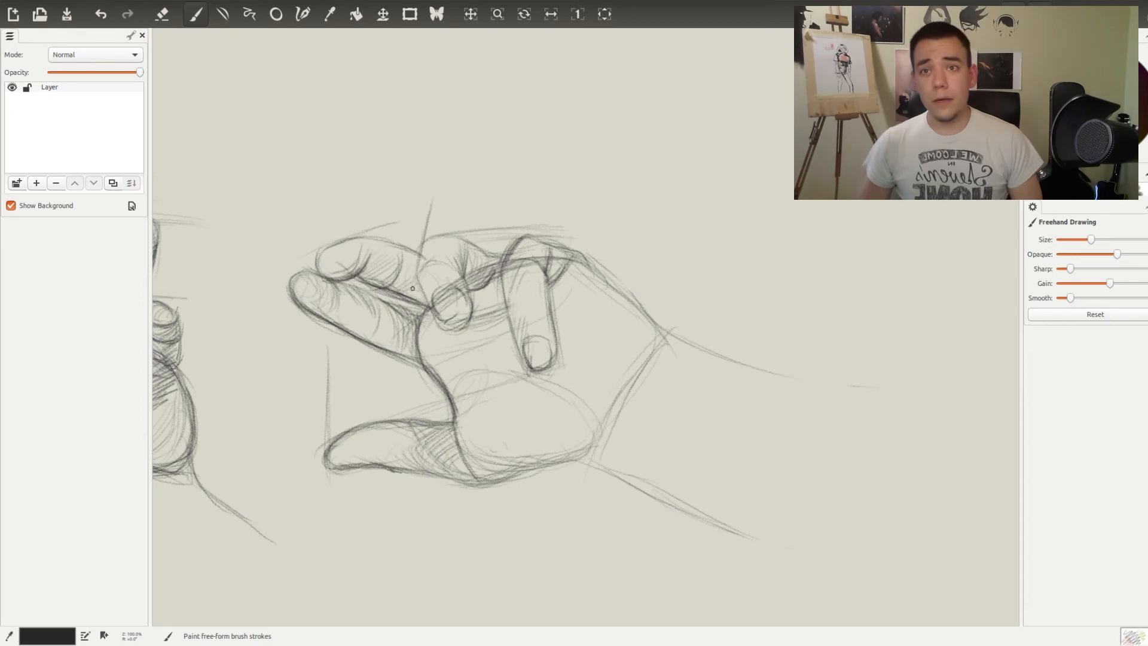
{"action": "left_click_drag", "start_coordinate": [429, 242], "coordinate": [420, 267]}
{"action": "left_click_drag", "start_coordinate": [473, 254], "coordinate": [469, 282]}
Hatch the shadows across the third hand's palm around the folded fingers and strengthen the wrist line.
{"action": "left_click_drag", "start_coordinate": [396, 319], "coordinate": [454, 388]}
{"action": "mouse_move", "coordinate": [475, 288]}
{"action": "left_mouse_down"}
{"action": "mouse_move", "coordinate": [498, 303]}
{"action": "mouse_move", "coordinate": [529, 396]}
{"action": "left_mouse_up"}
{"action": "left_click_drag", "start_coordinate": [439, 335], "coordinate": [533, 404]}
{"action": "left_click_drag", "start_coordinate": [564, 277], "coordinate": [592, 388]}
{"action": "left_click_drag", "start_coordinate": [554, 337], "coordinate": [571, 309]}
{"action": "left_click_drag", "start_coordinate": [554, 359], "coordinate": [575, 323]}
{"action": "left_click_drag", "start_coordinate": [559, 404], "coordinate": [589, 355]}
{"action": "left_click_drag", "start_coordinate": [566, 414], "coordinate": [584, 377]}
{"action": "mouse_move", "coordinate": [581, 443]}
{"action": "left_mouse_down"}
{"action": "mouse_move", "coordinate": [478, 472]}
{"action": "mouse_move", "coordinate": [544, 419]}
{"action": "left_mouse_up"}
{"action": "left_click_drag", "start_coordinate": [564, 455], "coordinate": [583, 416]}
{"action": "left_click_drag", "start_coordinate": [659, 339], "coordinate": [601, 432]}
{"action": "left_click_drag", "start_coordinate": [651, 317], "coordinate": [587, 447]}
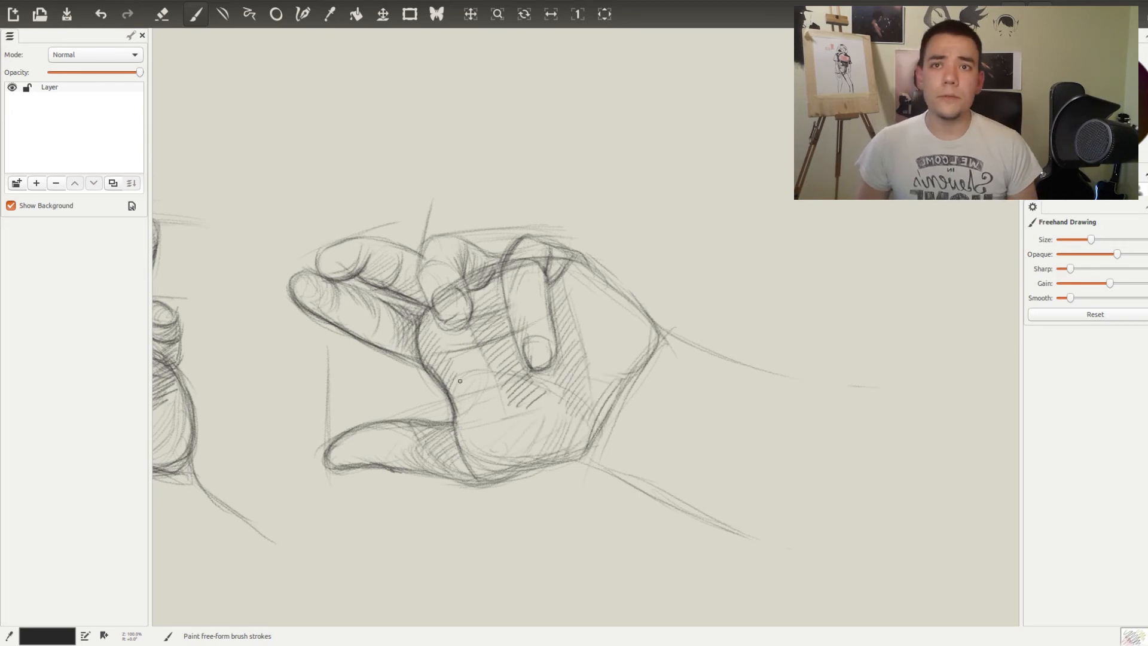
Darken the rounded outline of the third hand's thumb mound and add contour strokes down to the wrist.
{"action": "left_click_drag", "start_coordinate": [456, 413], "coordinate": [541, 379]}
{"action": "left_click_drag", "start_coordinate": [496, 376], "coordinate": [578, 412]}
{"action": "left_click_drag", "start_coordinate": [533, 383], "coordinate": [589, 449]}
{"action": "left_click_drag", "start_coordinate": [459, 410], "coordinate": [502, 377]}
{"action": "left_click_drag", "start_coordinate": [586, 446], "coordinate": [508, 477]}
Draw curved joint creases on the third hand's index finger and shade its segments.
{"action": "left_click_drag", "start_coordinate": [335, 283], "coordinate": [391, 304]}
{"action": "mouse_move", "coordinate": [356, 341]}
{"action": "left_mouse_down"}
{"action": "mouse_move", "coordinate": [399, 290]}
{"action": "mouse_move", "coordinate": [378, 296]}
{"action": "left_mouse_up"}
{"action": "left_click_drag", "start_coordinate": [338, 284], "coordinate": [341, 314]}
{"action": "mouse_move", "coordinate": [311, 311]}
{"action": "left_mouse_down"}
{"action": "mouse_move", "coordinate": [342, 272]}
{"action": "mouse_move", "coordinate": [366, 307]}
{"action": "left_mouse_up"}
{"action": "left_click_drag", "start_coordinate": [350, 302], "coordinate": [381, 318]}
Erase overlapping lines on the third hand's ring finger and redraw its fingertip, creases and the little finger's edge.
{"action": "key", "text": "e"}
{"action": "left_click_drag", "start_coordinate": [464, 278], "coordinate": [457, 297]}
{"action": "left_click_drag", "start_coordinate": [450, 287], "coordinate": [437, 299]}
{"action": "key", "text": "e"}
{"action": "left_click_drag", "start_coordinate": [444, 292], "coordinate": [461, 289]}
{"action": "left_click_drag", "start_coordinate": [463, 304], "coordinate": [441, 315]}
{"action": "key", "text": "e"}
{"action": "left_click_drag", "start_coordinate": [462, 289], "coordinate": [457, 302]}
{"action": "key", "text": "e"}
{"action": "left_click_drag", "start_coordinate": [509, 270], "coordinate": [520, 344]}
{"action": "mouse_move", "coordinate": [431, 305]}
{"action": "left_mouse_down"}
{"action": "mouse_move", "coordinate": [423, 265]}
{"action": "mouse_move", "coordinate": [441, 292]}
{"action": "left_mouse_up"}
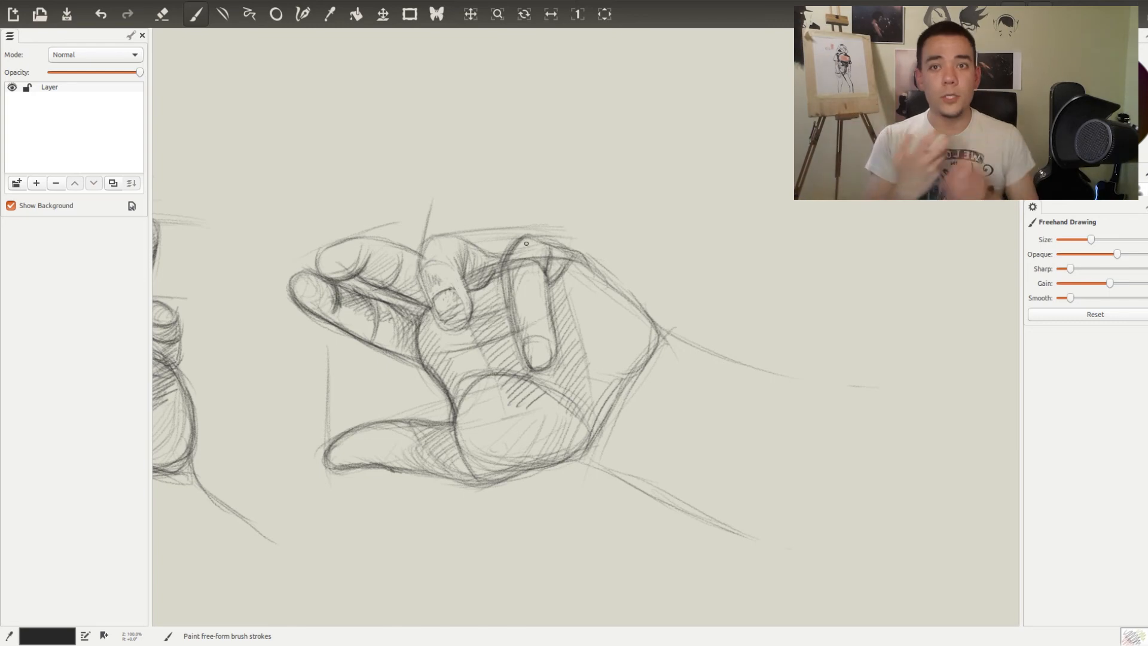
Erase stray lines at the index finger's first joint and redraw the crease with shading toward the second joint.
{"action": "key", "text": "e"}
{"action": "left_click_drag", "start_coordinate": [332, 285], "coordinate": [336, 310]}
{"action": "key", "text": "e"}
{"action": "mouse_move", "coordinate": [338, 290]}
{"action": "left_mouse_down"}
{"action": "mouse_move", "coordinate": [338, 309]}
{"action": "mouse_move", "coordinate": [372, 337]}
{"action": "left_mouse_up"}
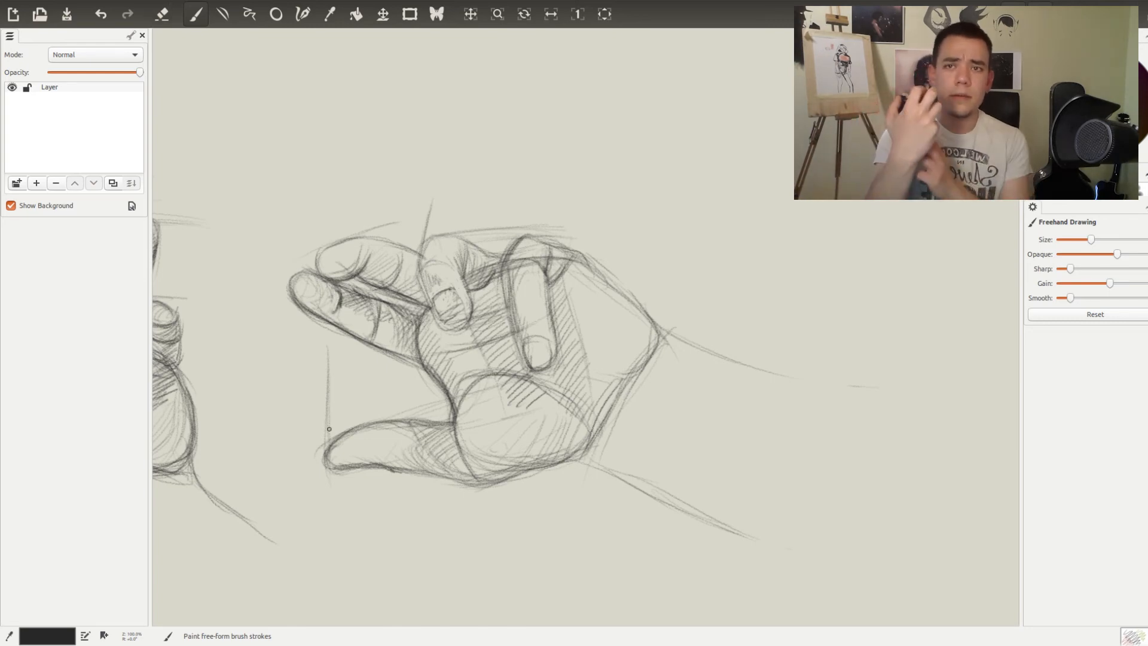
Draw a contour line along the third hand's lower forearm and fill the strip beneath it with vertical hatching.
{"action": "mouse_move", "coordinate": [601, 426]}
{"action": "left_mouse_down"}
{"action": "mouse_move", "coordinate": [623, 472]}
{"action": "mouse_move", "coordinate": [675, 490]}
{"action": "left_mouse_up"}
{"action": "left_click_drag", "start_coordinate": [625, 426], "coordinate": [752, 468]}
{"action": "left_click_drag", "start_coordinate": [680, 455], "coordinate": [731, 532]}
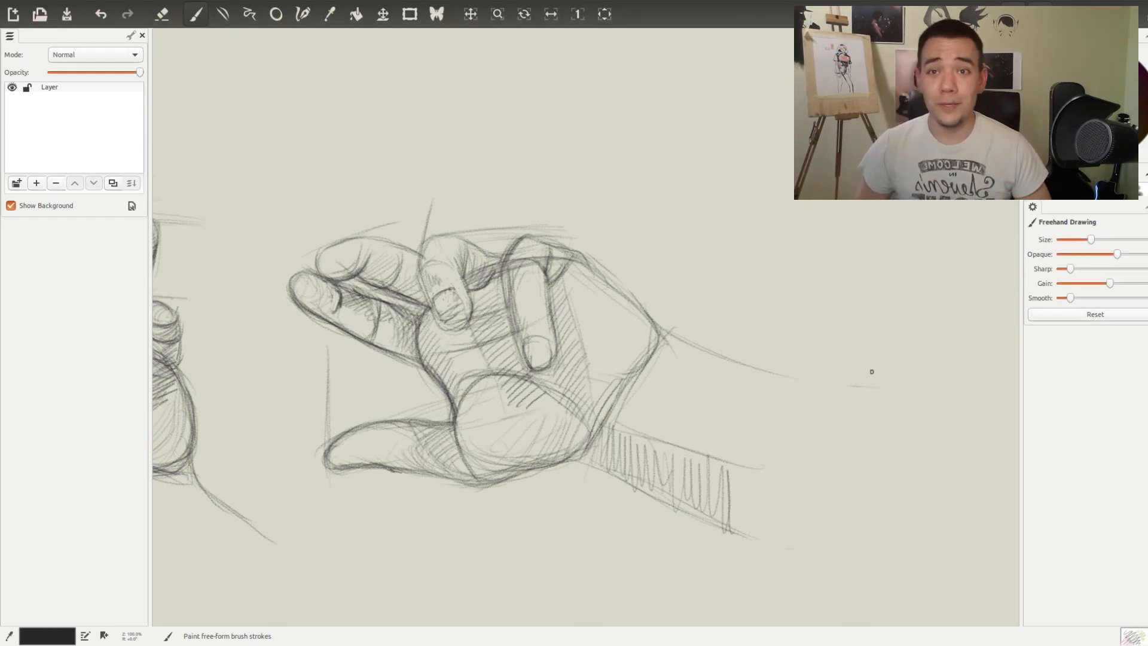
Block in a fourth hand as a raised fist on empty canvas, with angular palm edges, slanted top and wrist line.
{"action": "left_click_drag", "start_coordinate": [871, 371], "coordinate": [308, 384]}
{"action": "left_click_drag", "start_coordinate": [319, 241], "coordinate": [405, 412]}
{"action": "mouse_move", "coordinate": [413, 461]}
{"action": "left_mouse_down"}
{"action": "mouse_move", "coordinate": [561, 423]}
{"action": "mouse_move", "coordinate": [573, 280]}
{"action": "left_mouse_up"}
{"action": "left_click_drag", "start_coordinate": [544, 129], "coordinate": [371, 159]}
{"action": "left_click_drag", "start_coordinate": [412, 122], "coordinate": [332, 269]}
{"action": "left_click_drag", "start_coordinate": [457, 139], "coordinate": [526, 219]}
{"action": "mouse_move", "coordinate": [579, 263]}
{"action": "left_mouse_down"}
{"action": "mouse_move", "coordinate": [548, 403]}
{"action": "mouse_move", "coordinate": [427, 444]}
{"action": "left_mouse_up"}
Draw the fist's forearm lines running diagonally down from the wrist and reinforce the wrist line.
{"action": "mouse_move", "coordinate": [402, 317]}
{"action": "left_mouse_down"}
{"action": "mouse_move", "coordinate": [477, 264]}
{"action": "mouse_move", "coordinate": [516, 423]}
{"action": "mouse_move", "coordinate": [681, 609]}
{"action": "left_mouse_up"}
{"action": "mouse_move", "coordinate": [394, 381]}
{"action": "left_mouse_down"}
{"action": "mouse_move", "coordinate": [433, 481]}
{"action": "mouse_move", "coordinate": [527, 623]}
{"action": "left_mouse_up"}
{"action": "left_click_drag", "start_coordinate": [455, 537], "coordinate": [525, 623]}
{"action": "mouse_move", "coordinate": [571, 390]}
{"action": "left_mouse_down"}
{"action": "mouse_move", "coordinate": [563, 429]}
{"action": "mouse_move", "coordinate": [697, 582]}
{"action": "left_mouse_up"}
{"action": "left_click_drag", "start_coordinate": [617, 490], "coordinate": [741, 612]}
{"action": "mouse_move", "coordinate": [571, 426]}
{"action": "left_mouse_down"}
{"action": "mouse_move", "coordinate": [535, 416]}
{"action": "mouse_move", "coordinate": [423, 446]}
{"action": "left_mouse_up"}
Draw the fist's rounded thumb mound above the wrist and add light contour strokes along its inner side.
{"action": "left_click_drag", "start_coordinate": [478, 278], "coordinate": [548, 400]}
{"action": "mouse_move", "coordinate": [448, 268]}
{"action": "left_mouse_down"}
{"action": "mouse_move", "coordinate": [533, 361]}
{"action": "mouse_move", "coordinate": [525, 420]}
{"action": "left_mouse_up"}
{"action": "left_click_drag", "start_coordinate": [504, 319], "coordinate": [493, 416]}
{"action": "left_click_drag", "start_coordinate": [502, 339], "coordinate": [489, 379]}
{"action": "left_click_drag", "start_coordinate": [492, 327], "coordinate": [480, 349]}
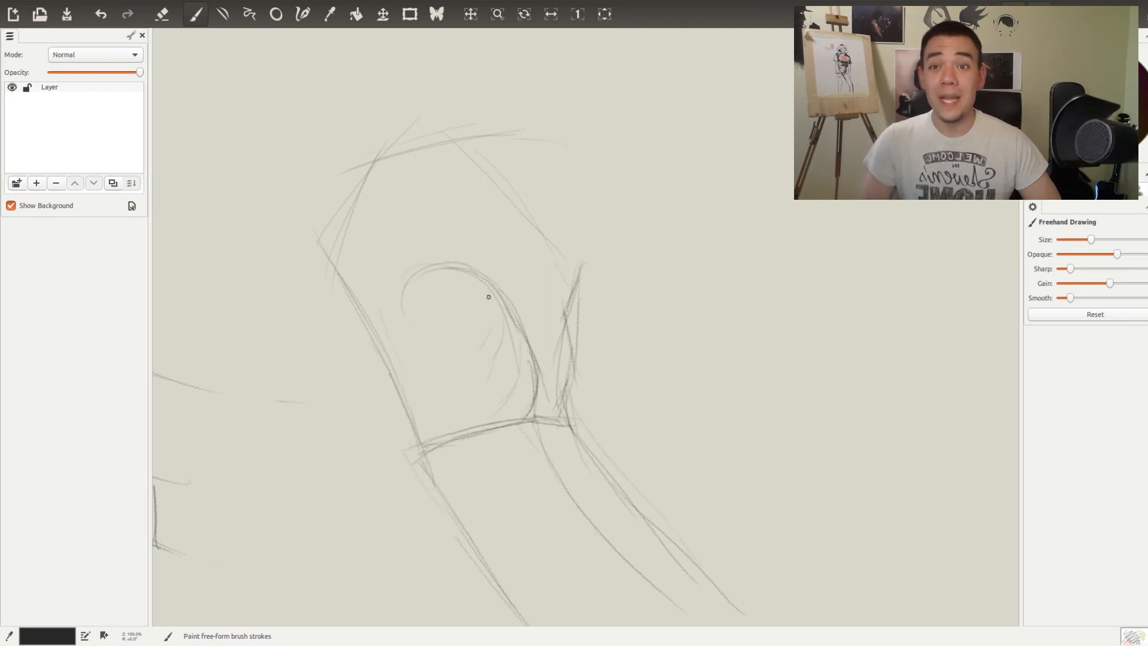
Draw the thumb's near edge and the fist's curled index finger, with its fold creases and darkened outer contour.
{"action": "left_click_drag", "start_coordinate": [370, 327], "coordinate": [453, 186]}
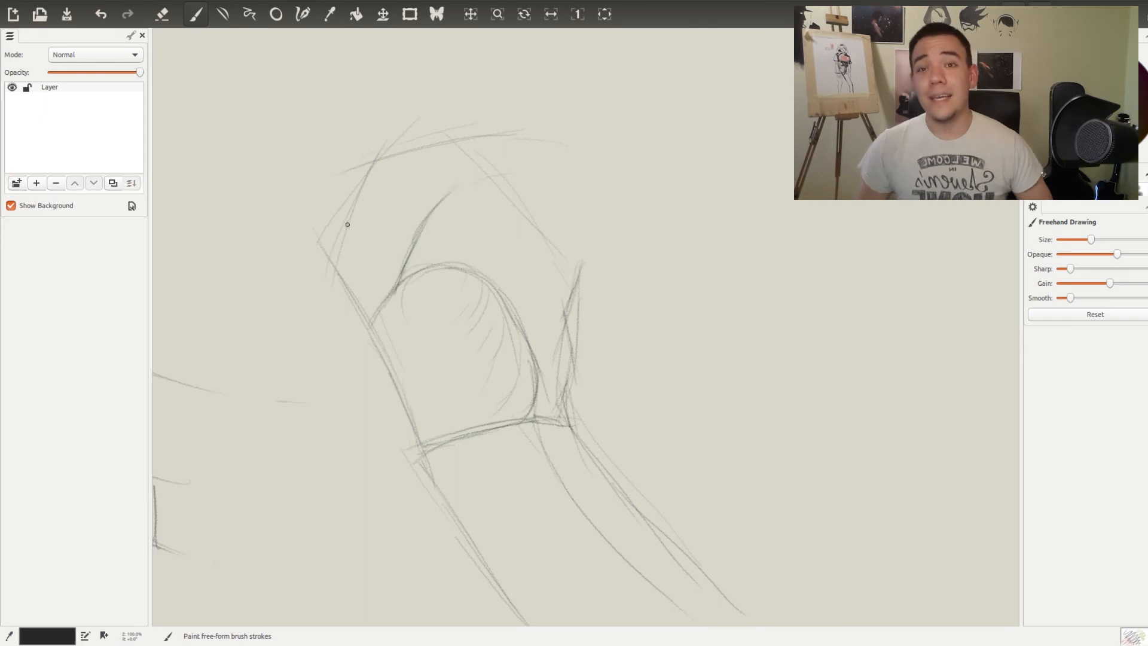
{"action": "left_click_drag", "start_coordinate": [333, 280], "coordinate": [390, 148]}
{"action": "left_click_drag", "start_coordinate": [359, 195], "coordinate": [371, 340]}
{"action": "mouse_move", "coordinate": [347, 162]}
{"action": "left_mouse_down"}
{"action": "mouse_move", "coordinate": [425, 146]}
{"action": "mouse_move", "coordinate": [434, 188]}
{"action": "mouse_move", "coordinate": [413, 238]}
{"action": "mouse_move", "coordinate": [344, 272]}
{"action": "left_mouse_up"}
{"action": "left_click_drag", "start_coordinate": [400, 238], "coordinate": [383, 266]}
{"action": "mouse_move", "coordinate": [392, 246]}
{"action": "left_mouse_down"}
{"action": "mouse_move", "coordinate": [365, 267]}
{"action": "mouse_move", "coordinate": [382, 238]}
{"action": "mouse_move", "coordinate": [351, 240]}
{"action": "left_mouse_up"}
{"action": "left_click_drag", "start_coordinate": [389, 182], "coordinate": [399, 226]}
{"action": "left_click_drag", "start_coordinate": [398, 210], "coordinate": [412, 248]}
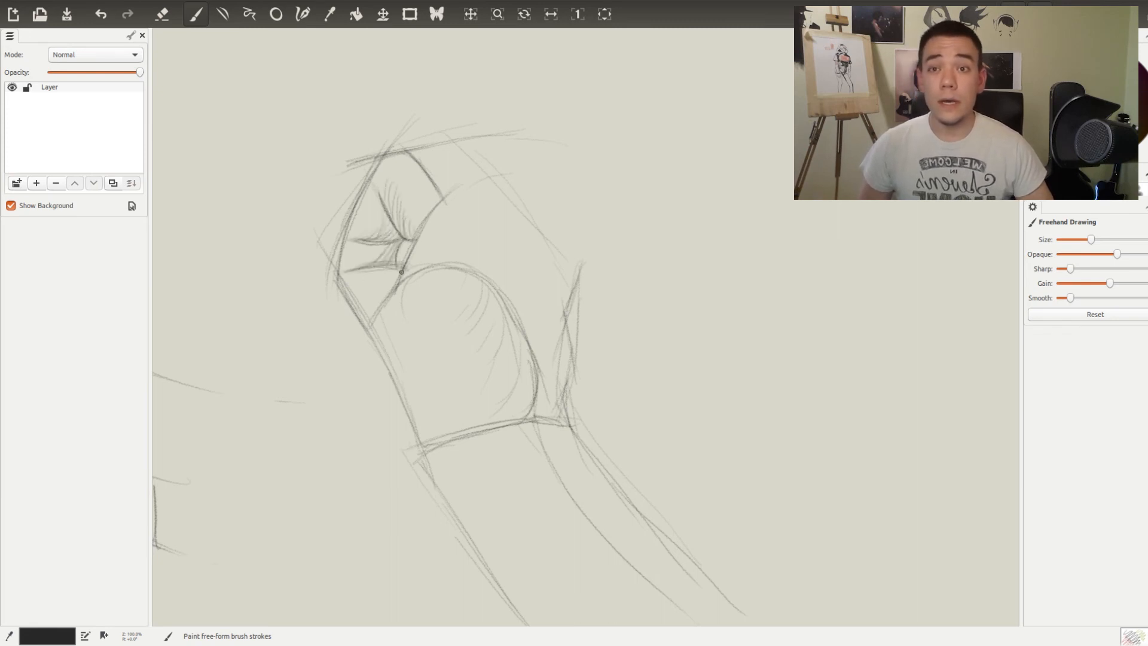
{"action": "mouse_move", "coordinate": [389, 153]}
{"action": "left_mouse_down"}
{"action": "mouse_move", "coordinate": [336, 272]}
{"action": "mouse_move", "coordinate": [406, 397]}
{"action": "left_mouse_up"}
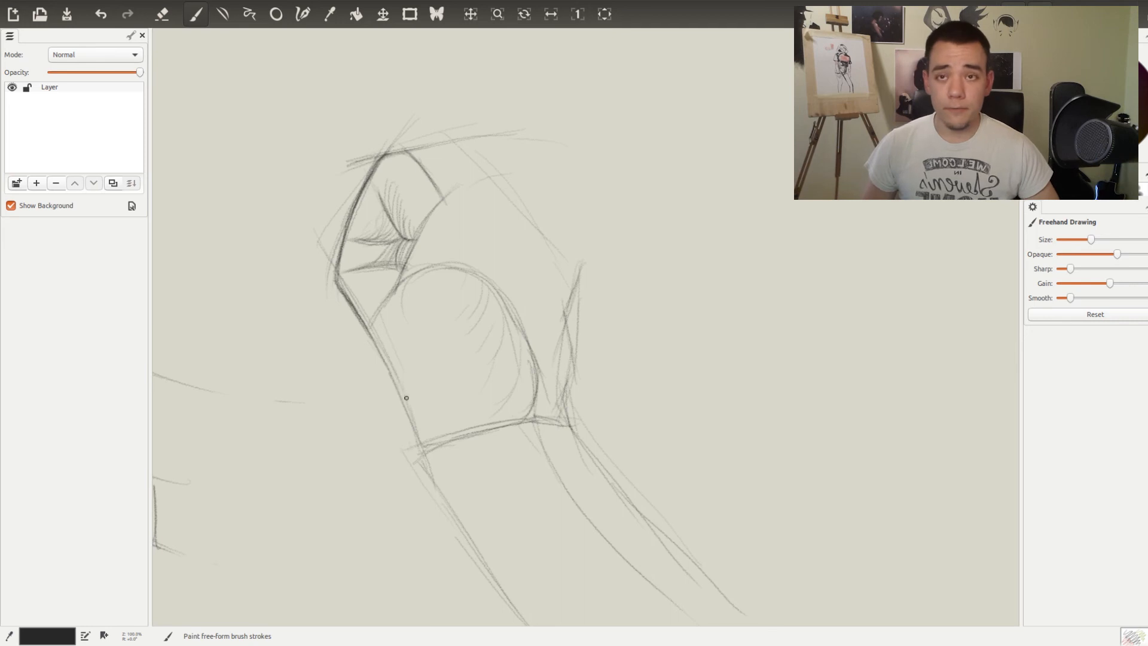
Draw the fist's rounded thumb and add contour shading to the index finger, thumb mound and forearm.
{"action": "left_click_drag", "start_coordinate": [405, 160], "coordinate": [430, 191]}
{"action": "mouse_move", "coordinate": [413, 179]}
{"action": "left_mouse_down"}
{"action": "mouse_move", "coordinate": [417, 206]}
{"action": "mouse_move", "coordinate": [489, 273]}
{"action": "mouse_move", "coordinate": [460, 317]}
{"action": "left_mouse_up"}
{"action": "mouse_move", "coordinate": [488, 281]}
{"action": "left_mouse_down"}
{"action": "mouse_move", "coordinate": [532, 383]}
{"action": "mouse_move", "coordinate": [493, 291]}
{"action": "mouse_move", "coordinate": [514, 389]}
{"action": "mouse_move", "coordinate": [443, 389]}
{"action": "mouse_move", "coordinate": [418, 311]}
{"action": "mouse_move", "coordinate": [396, 372]}
{"action": "mouse_move", "coordinate": [464, 466]}
{"action": "mouse_move", "coordinate": [497, 604]}
{"action": "mouse_move", "coordinate": [397, 295]}
{"action": "mouse_move", "coordinate": [400, 306]}
{"action": "mouse_move", "coordinate": [359, 275]}
{"action": "mouse_move", "coordinate": [365, 216]}
{"action": "mouse_move", "coordinate": [352, 270]}
{"action": "left_mouse_up"}
{"action": "left_click_drag", "start_coordinate": [350, 231], "coordinate": [338, 281]}
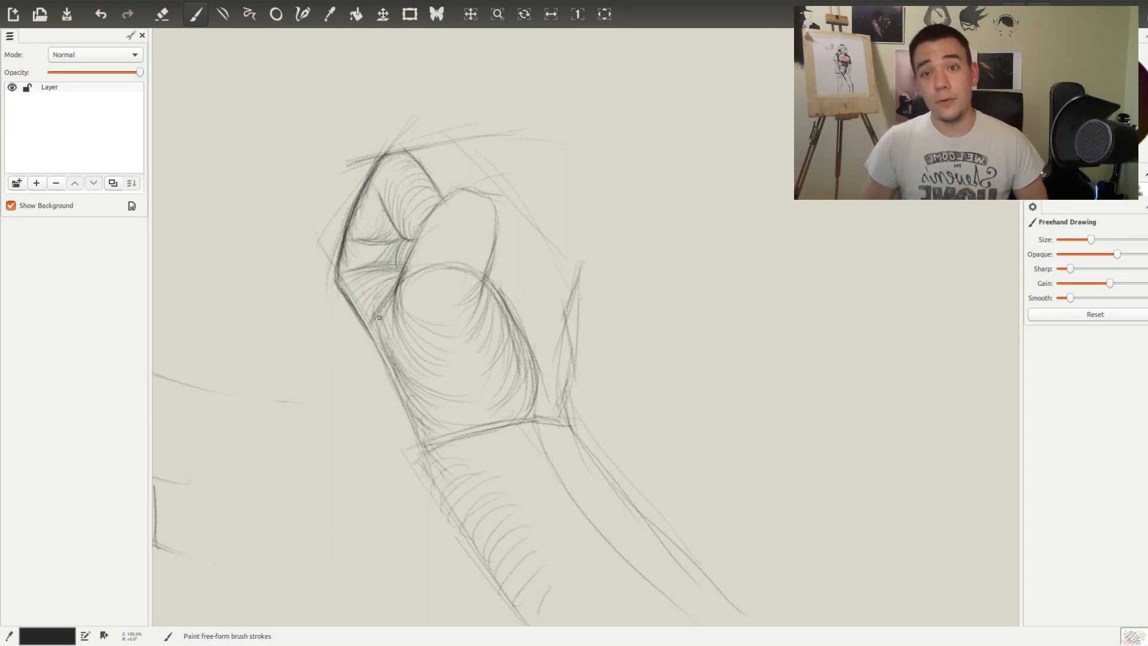
Draw and shade the fist's remaining three folded fingers behind the thumb.
{"action": "mouse_move", "coordinate": [408, 267]}
{"action": "left_mouse_down"}
{"action": "mouse_move", "coordinate": [366, 268]}
{"action": "mouse_move", "coordinate": [395, 226]}
{"action": "mouse_move", "coordinate": [407, 234]}
{"action": "mouse_move", "coordinate": [377, 231]}
{"action": "mouse_move", "coordinate": [395, 263]}
{"action": "mouse_move", "coordinate": [389, 185]}
{"action": "mouse_move", "coordinate": [416, 233]}
{"action": "mouse_move", "coordinate": [426, 229]}
{"action": "mouse_move", "coordinate": [419, 150]}
{"action": "mouse_move", "coordinate": [478, 155]}
{"action": "mouse_move", "coordinate": [472, 173]}
{"action": "mouse_move", "coordinate": [449, 156]}
{"action": "mouse_move", "coordinate": [435, 179]}
{"action": "mouse_move", "coordinate": [463, 170]}
{"action": "mouse_move", "coordinate": [502, 239]}
{"action": "mouse_move", "coordinate": [505, 197]}
{"action": "mouse_move", "coordinate": [528, 173]}
{"action": "mouse_move", "coordinate": [541, 275]}
{"action": "mouse_move", "coordinate": [530, 206]}
{"action": "mouse_move", "coordinate": [515, 308]}
{"action": "mouse_move", "coordinate": [487, 278]}
{"action": "mouse_move", "coordinate": [535, 230]}
{"action": "mouse_move", "coordinate": [518, 299]}
{"action": "left_mouse_up"}
{"action": "mouse_move", "coordinate": [542, 248]}
{"action": "left_mouse_down"}
{"action": "mouse_move", "coordinate": [562, 270]}
{"action": "mouse_move", "coordinate": [547, 337]}
{"action": "mouse_move", "coordinate": [525, 299]}
{"action": "mouse_move", "coordinate": [532, 335]}
{"action": "mouse_move", "coordinate": [522, 331]}
{"action": "left_mouse_up"}
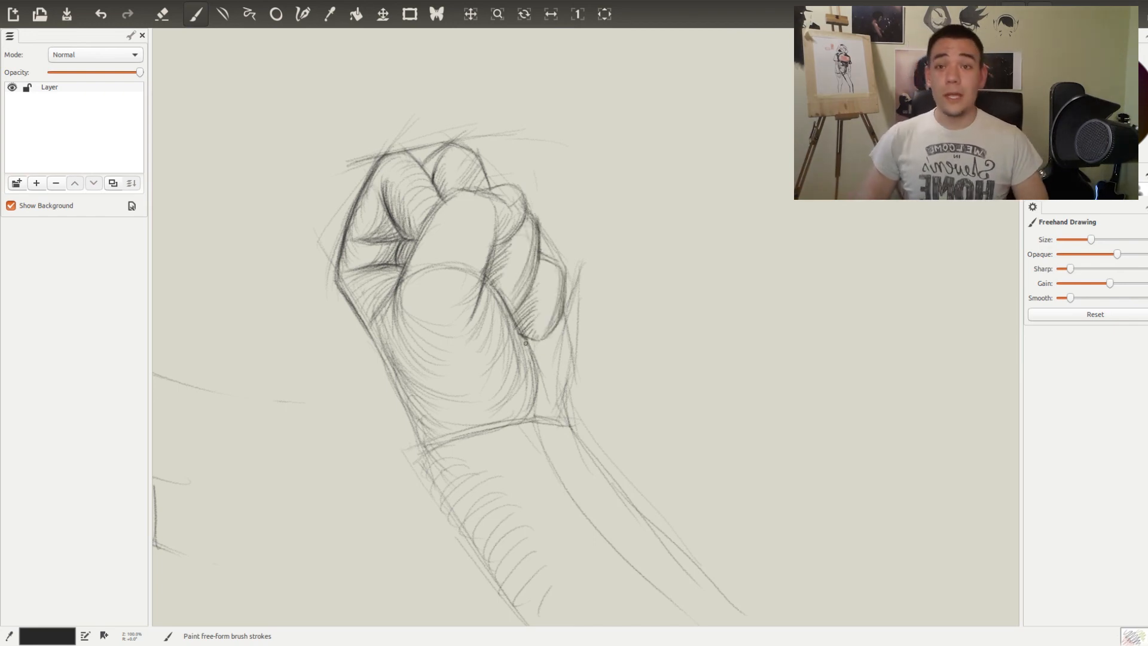
Finish the contour shading on the fist's thumb, wrist and forearm.
{"action": "mouse_move", "coordinate": [489, 238]}
{"action": "left_mouse_down"}
{"action": "mouse_move", "coordinate": [407, 278]}
{"action": "mouse_move", "coordinate": [418, 239]}
{"action": "mouse_move", "coordinate": [406, 272]}
{"action": "mouse_move", "coordinate": [363, 307]}
{"action": "mouse_move", "coordinate": [413, 419]}
{"action": "mouse_move", "coordinate": [401, 323]}
{"action": "mouse_move", "coordinate": [443, 413]}
{"action": "mouse_move", "coordinate": [547, 374]}
{"action": "mouse_move", "coordinate": [565, 335]}
{"action": "mouse_move", "coordinate": [532, 359]}
{"action": "mouse_move", "coordinate": [530, 313]}
{"action": "mouse_move", "coordinate": [529, 371]}
{"action": "mouse_move", "coordinate": [634, 563]}
{"action": "mouse_move", "coordinate": [457, 425]}
{"action": "mouse_move", "coordinate": [469, 509]}
{"action": "mouse_move", "coordinate": [526, 622]}
{"action": "mouse_move", "coordinate": [732, 610]}
{"action": "mouse_move", "coordinate": [477, 559]}
{"action": "left_mouse_up"}
{"action": "scroll", "coordinate": [696, 344], "scroll_direction": "down", "scroll_amount": 2}
{"action": "left_click_drag", "start_coordinate": [776, 357], "coordinate": [1055, 354]}
{"action": "scroll", "coordinate": [802, 377], "scroll_direction": "down", "scroll_amount": 1}
{"action": "left_click_drag", "start_coordinate": [802, 376], "coordinate": [783, 373]}
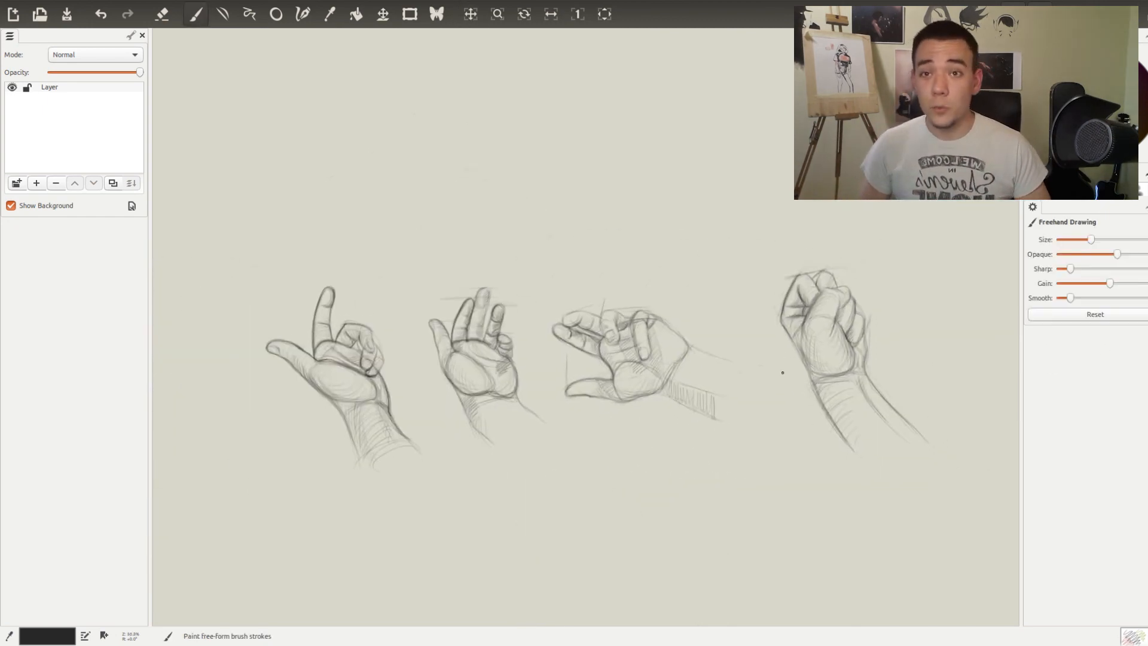